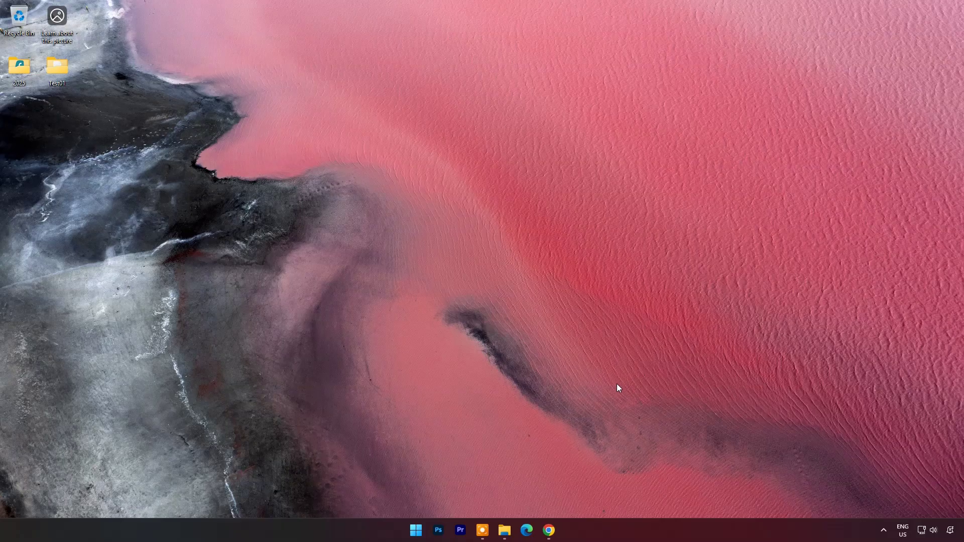
Bring up Chrome and review the Aiarty Image Enhancer feature page on aiarty.com
{"action": "left_click", "coordinate": [549, 531]}
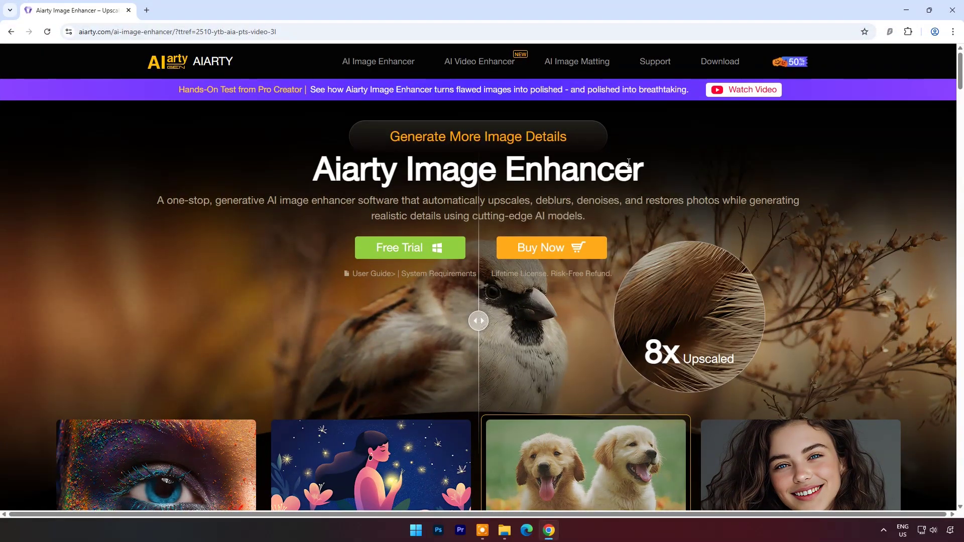
{"action": "scroll", "coordinate": [629, 162], "scroll_direction": "down", "scroll_amount": 3}
{"action": "scroll", "coordinate": [690, 303], "scroll_direction": "down", "scroll_amount": 6}
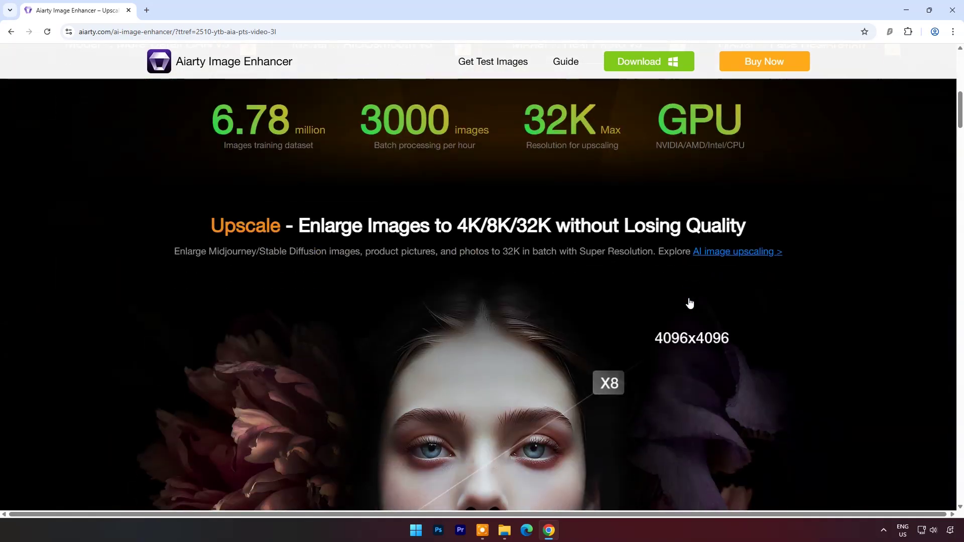
{"action": "scroll", "coordinate": [690, 303], "scroll_direction": "up", "scroll_amount": 1}
{"action": "scroll", "coordinate": [785, 209], "scroll_direction": "down", "scroll_amount": 2}
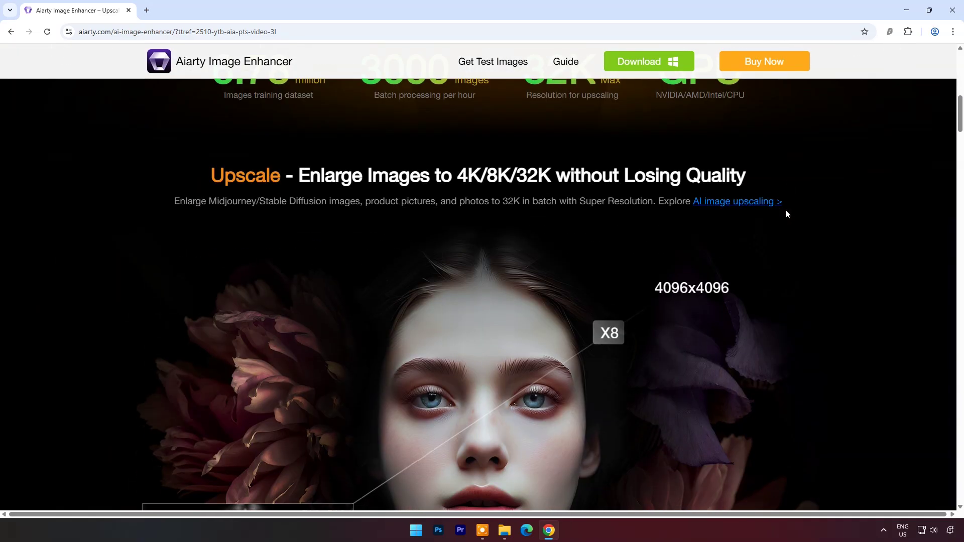
{"action": "scroll", "coordinate": [785, 214], "scroll_direction": "down", "scroll_amount": 1}
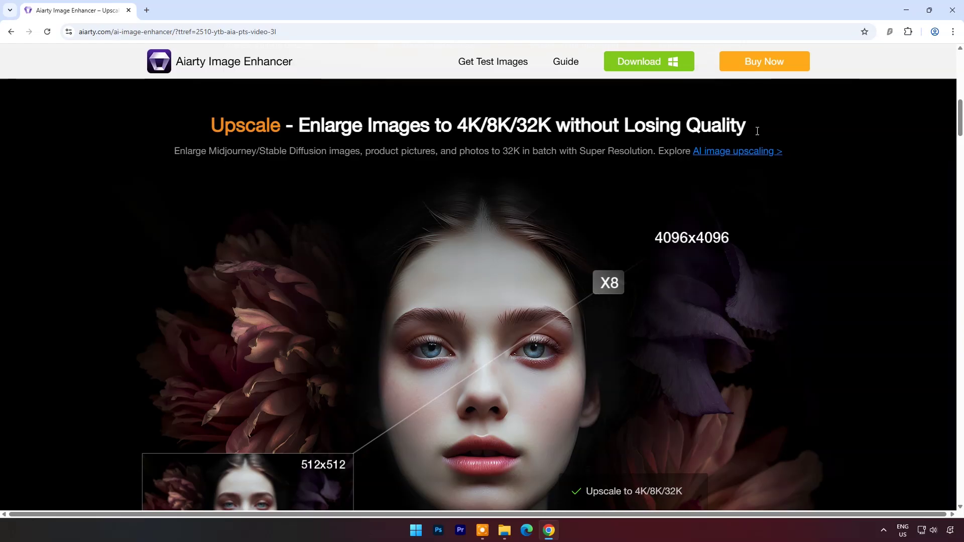
{"action": "scroll", "coordinate": [673, 274], "scroll_direction": "down", "scroll_amount": 2}
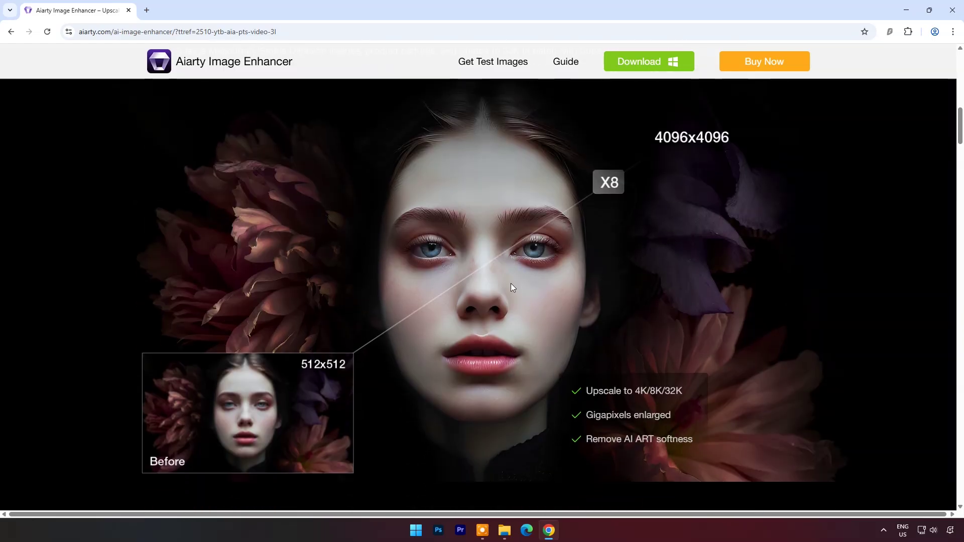
{"action": "scroll", "coordinate": [511, 283], "scroll_direction": "down", "scroll_amount": 7}
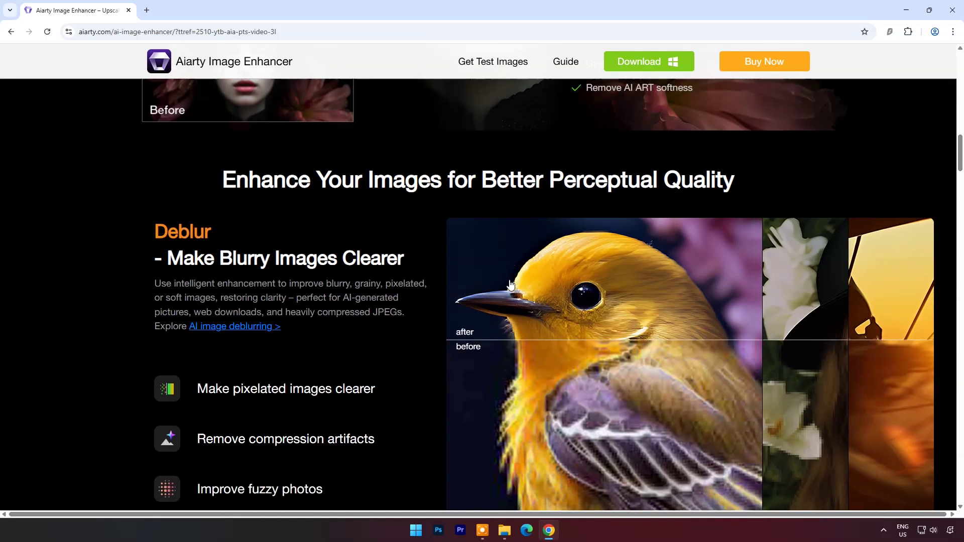
{"action": "scroll", "coordinate": [511, 284], "scroll_direction": "down", "scroll_amount": 2}
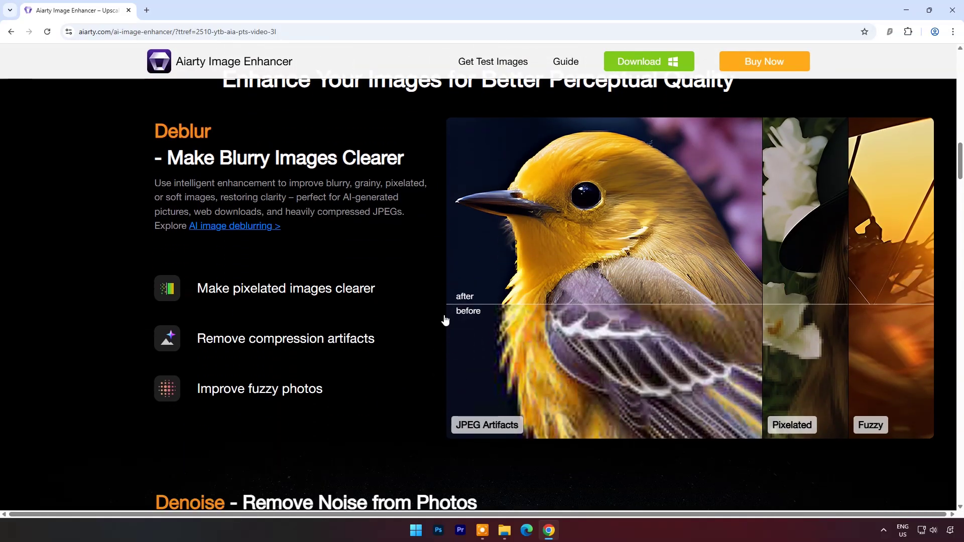
{"action": "scroll", "coordinate": [434, 264], "scroll_direction": "down", "scroll_amount": 7}
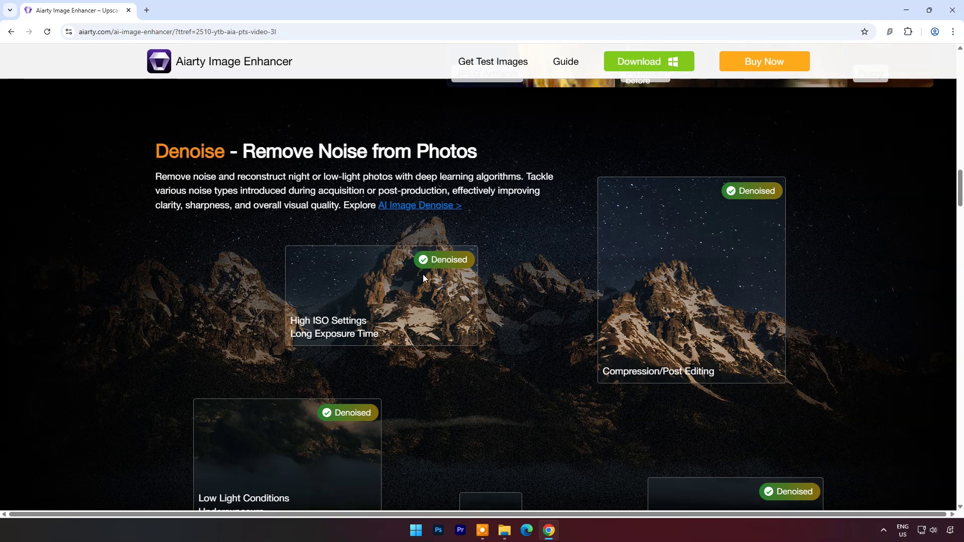
{"action": "scroll", "coordinate": [496, 243], "scroll_direction": "down", "scroll_amount": 10}
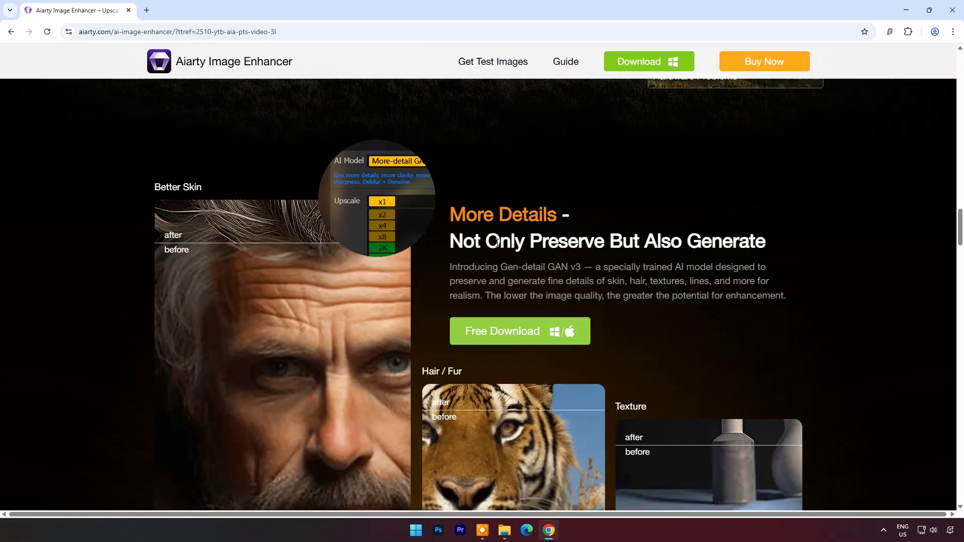
{"action": "scroll", "coordinate": [794, 266], "scroll_direction": "down", "scroll_amount": 12}
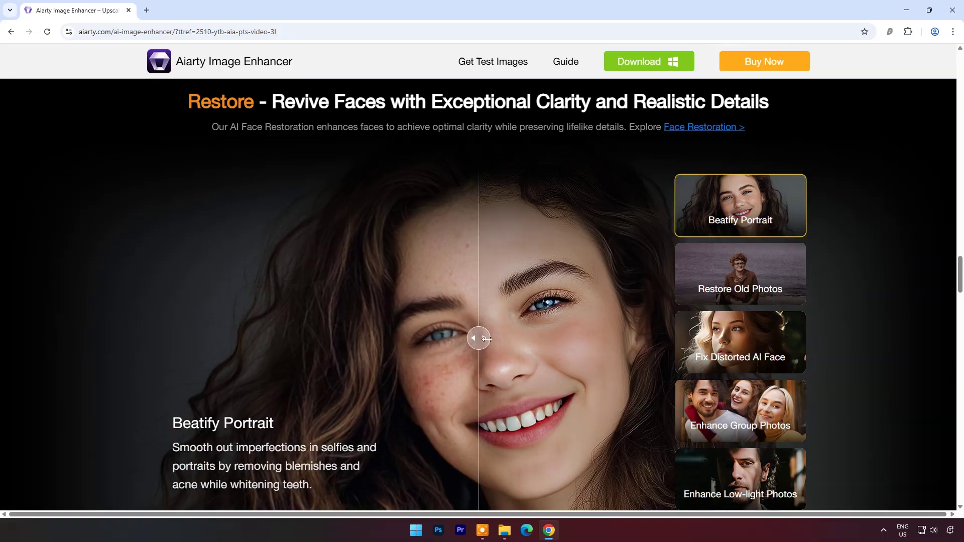
{"action": "scroll", "coordinate": [837, 334], "scroll_direction": "down", "scroll_amount": 7}
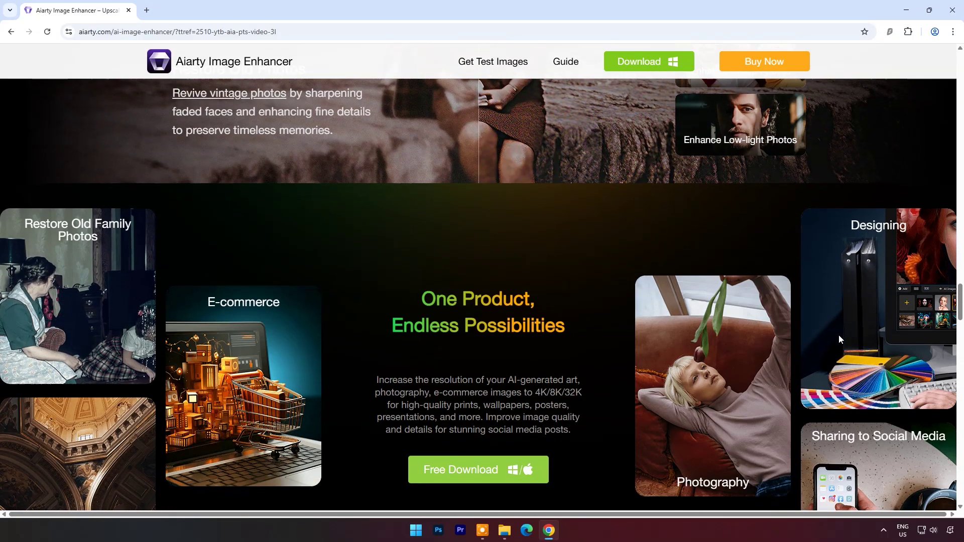
{"action": "scroll", "coordinate": [837, 336], "scroll_direction": "down", "scroll_amount": 10}
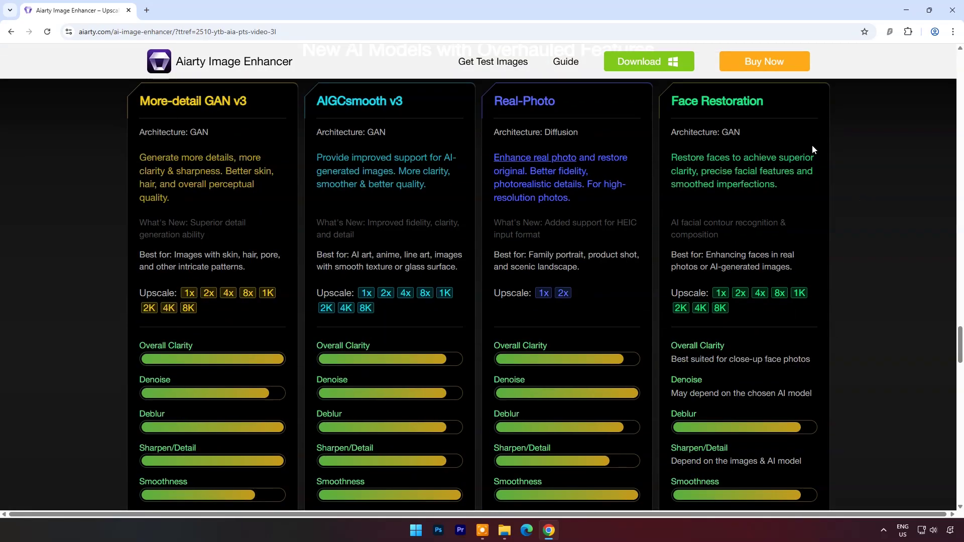
{"action": "scroll", "coordinate": [763, 314], "scroll_direction": "down", "scroll_amount": 12}
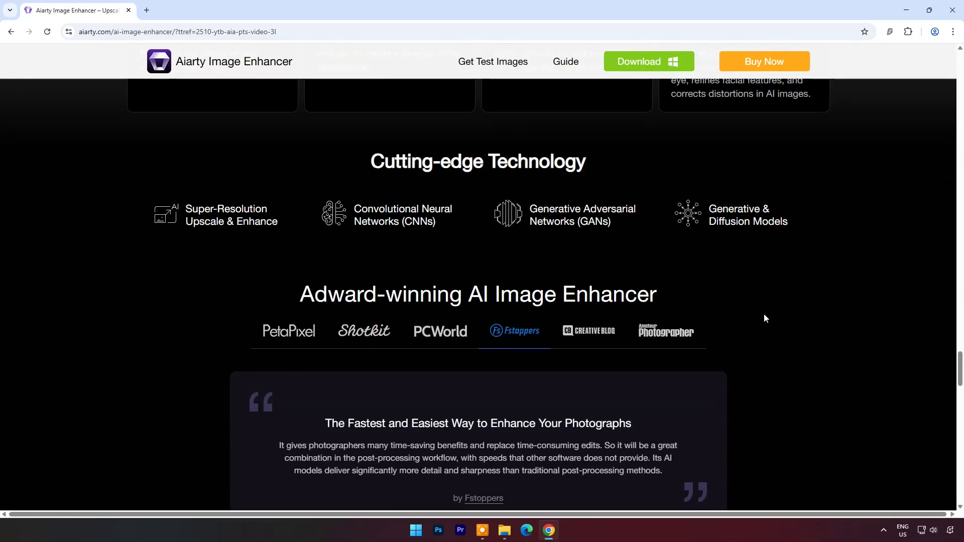
{"action": "scroll", "coordinate": [825, 334], "scroll_direction": "down", "scroll_amount": 10}
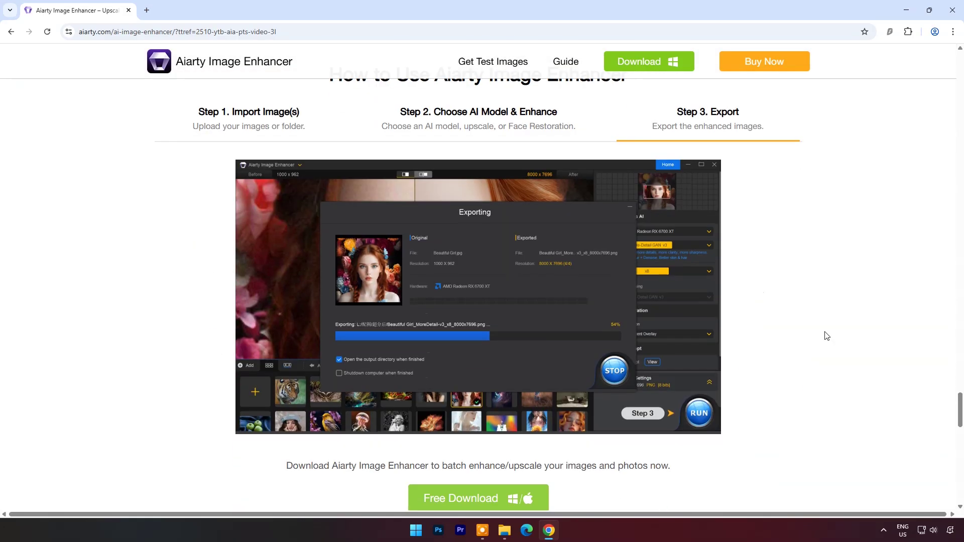
{"action": "scroll", "coordinate": [450, 355], "scroll_direction": "down", "scroll_amount": 8}
{"action": "scroll", "coordinate": [452, 355], "scroll_direction": "up", "scroll_amount": 5}
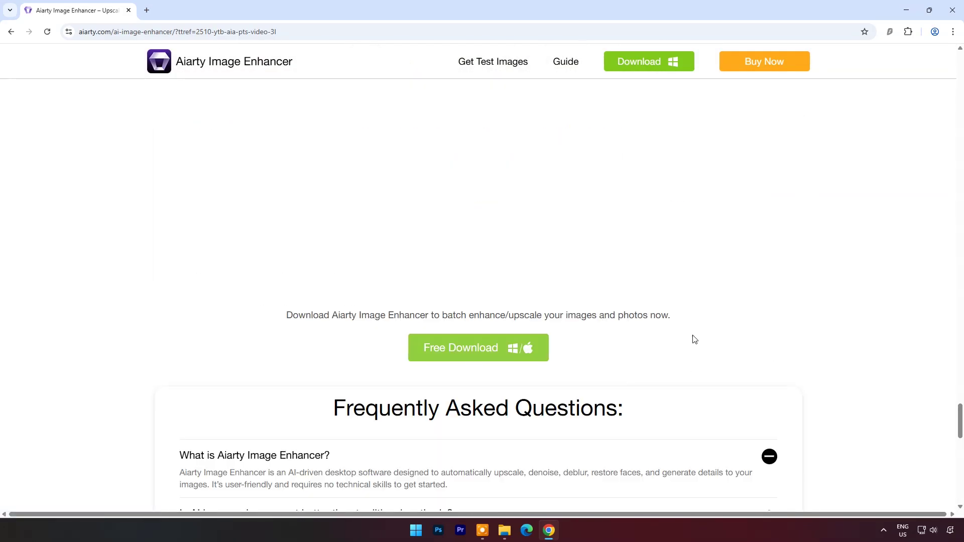
Download the free Aiarty Image Enhancer installer for Windows, then reveal the desktop
{"action": "left_click", "coordinate": [439, 354]}
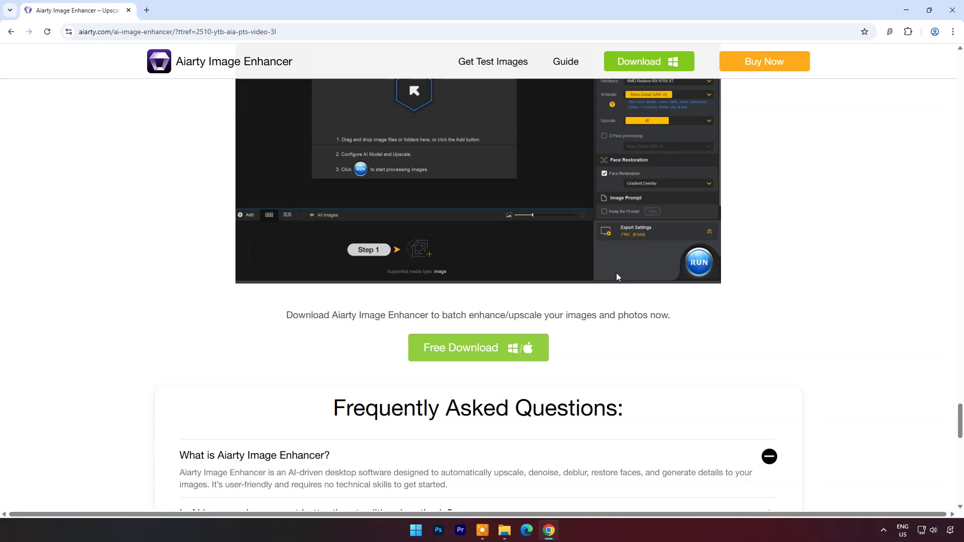
{"action": "left_click", "coordinate": [491, 303]}
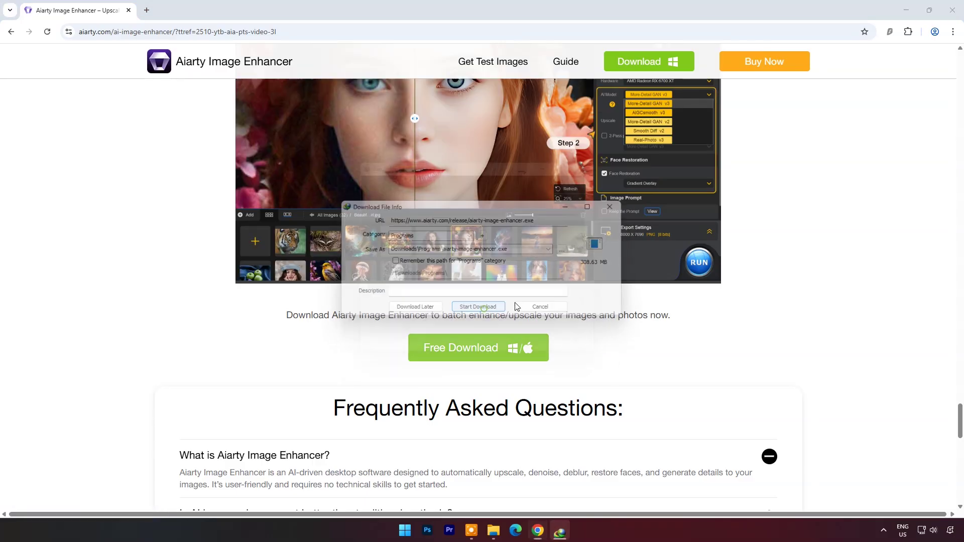
{"action": "left_click", "coordinate": [906, 10]}
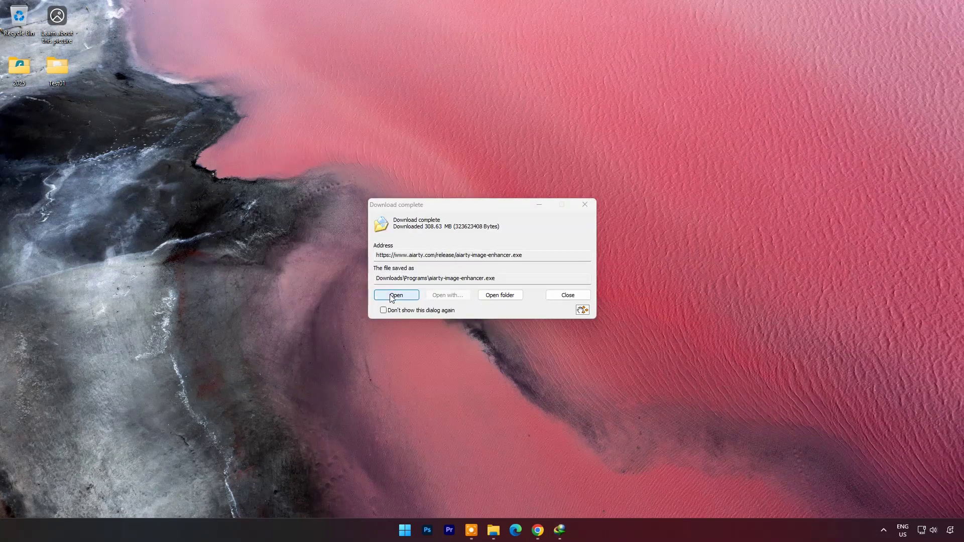
Run the installer, install and launch Aiarty, and dismiss the hardware information summary
{"action": "left_click", "coordinate": [390, 295]}
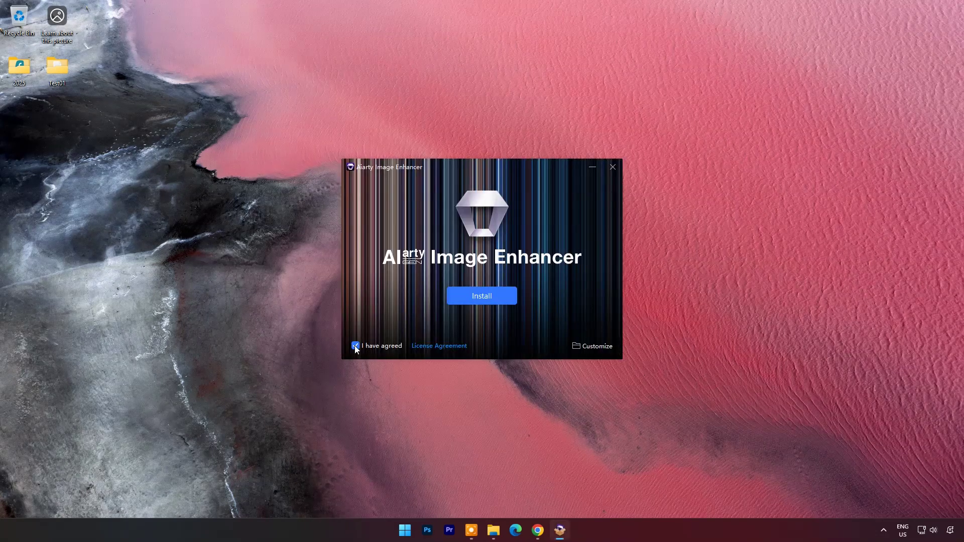
{"action": "left_click", "coordinate": [596, 348]}
{"action": "left_click", "coordinate": [594, 341]}
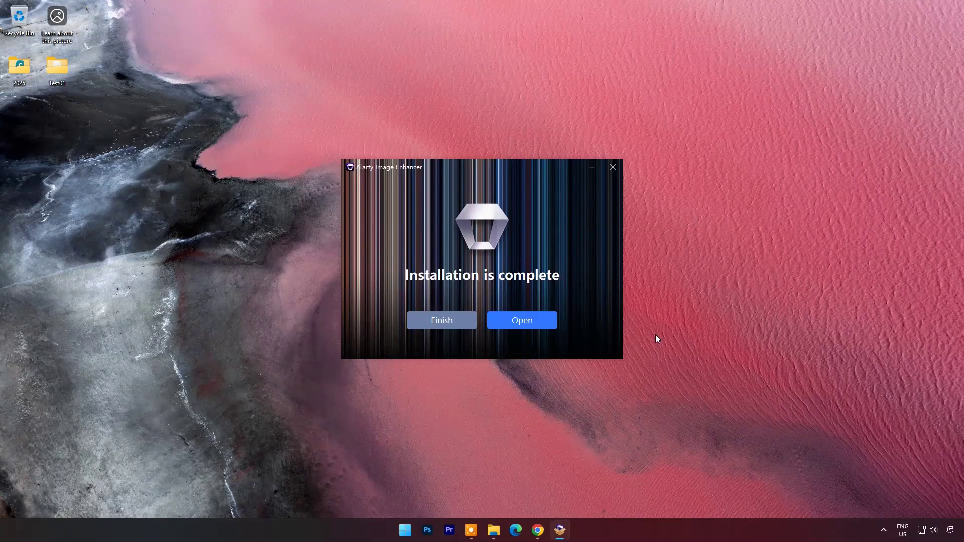
{"action": "left_click", "coordinate": [517, 323]}
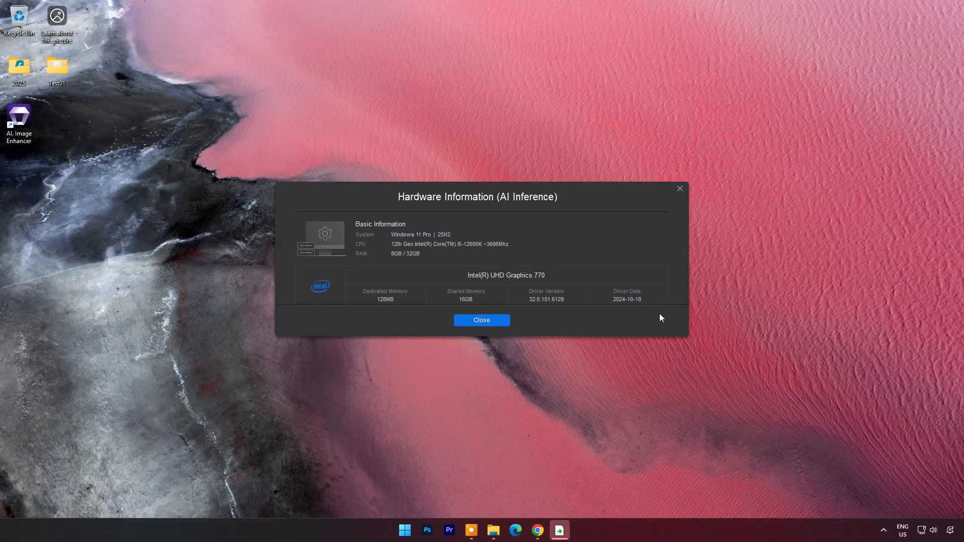
{"action": "left_click", "coordinate": [489, 319]}
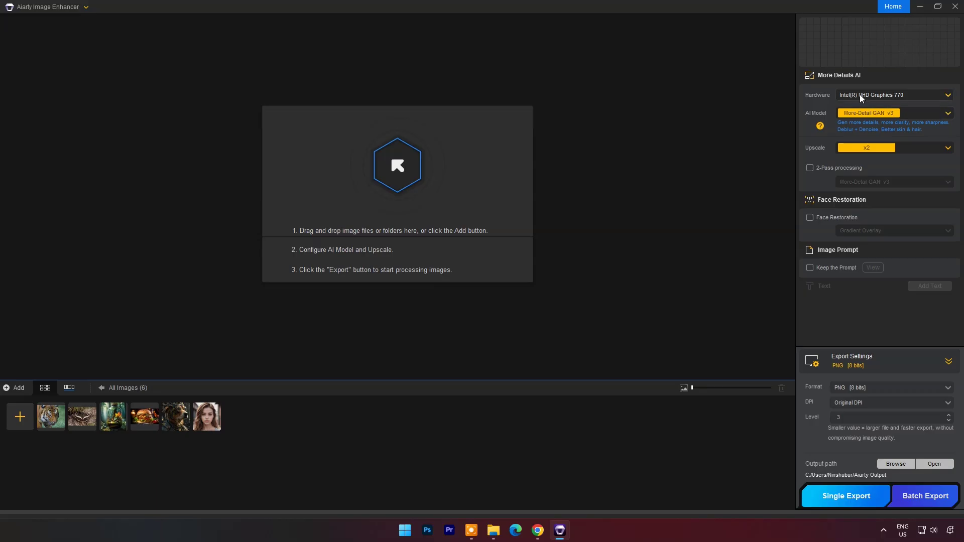
{"action": "left_click", "coordinate": [948, 97]}
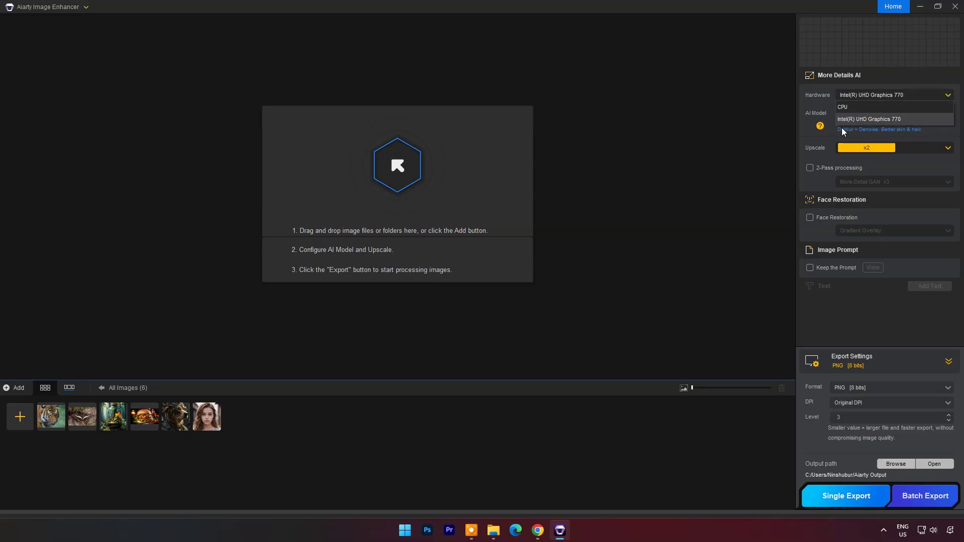
{"action": "left_click", "coordinate": [948, 97]}
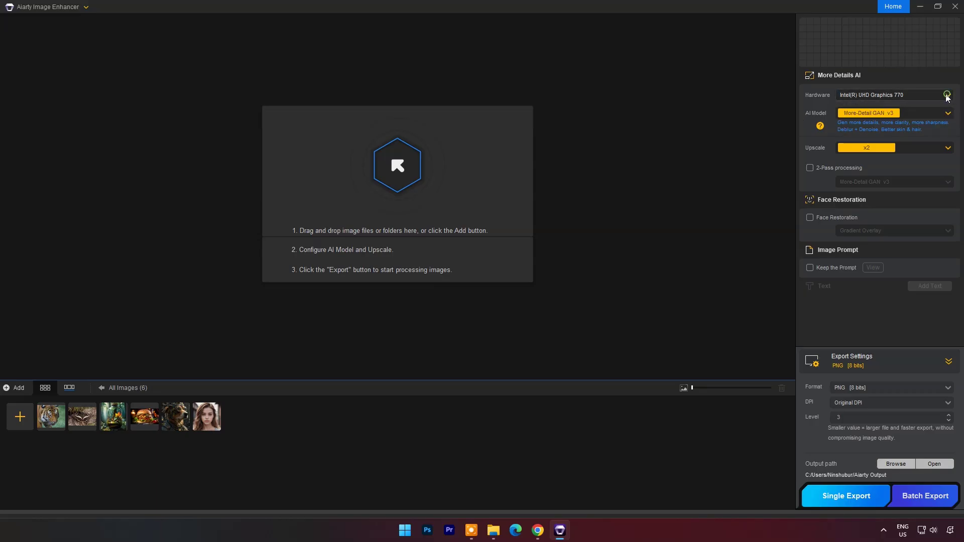
{"action": "left_click", "coordinate": [948, 113]}
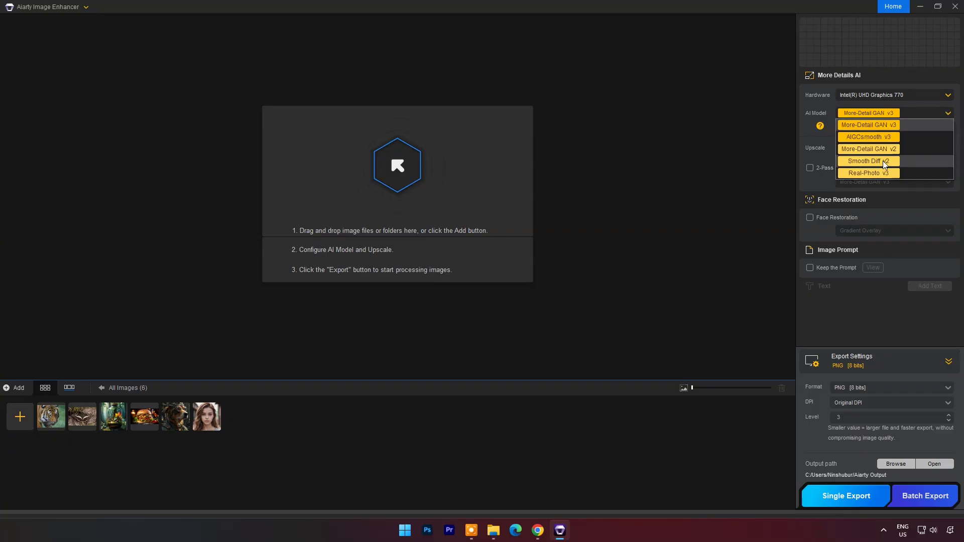
{"action": "left_click", "coordinate": [798, 161]}
{"action": "left_click", "coordinate": [948, 148]}
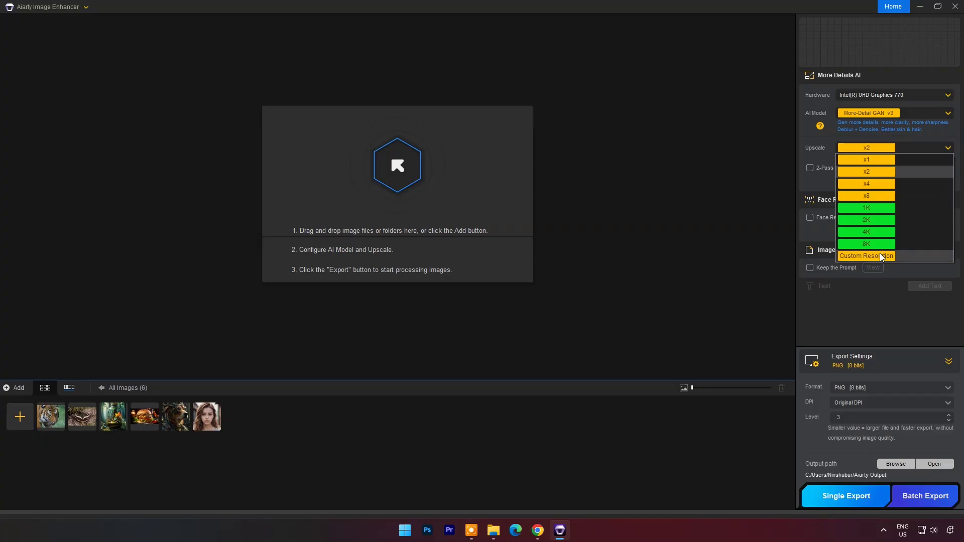
{"action": "left_click", "coordinate": [947, 149]}
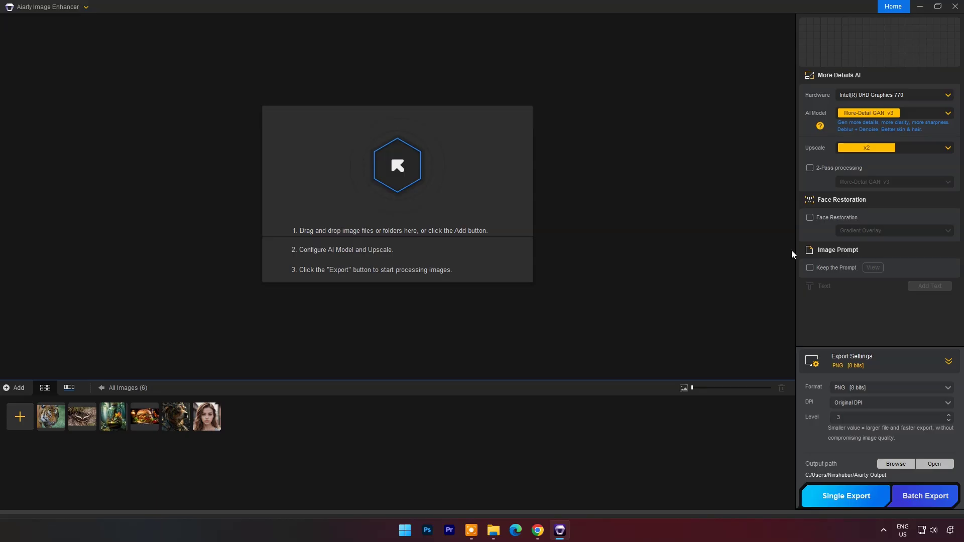
{"action": "left_click", "coordinate": [950, 362]}
{"action": "left_click", "coordinate": [949, 465]}
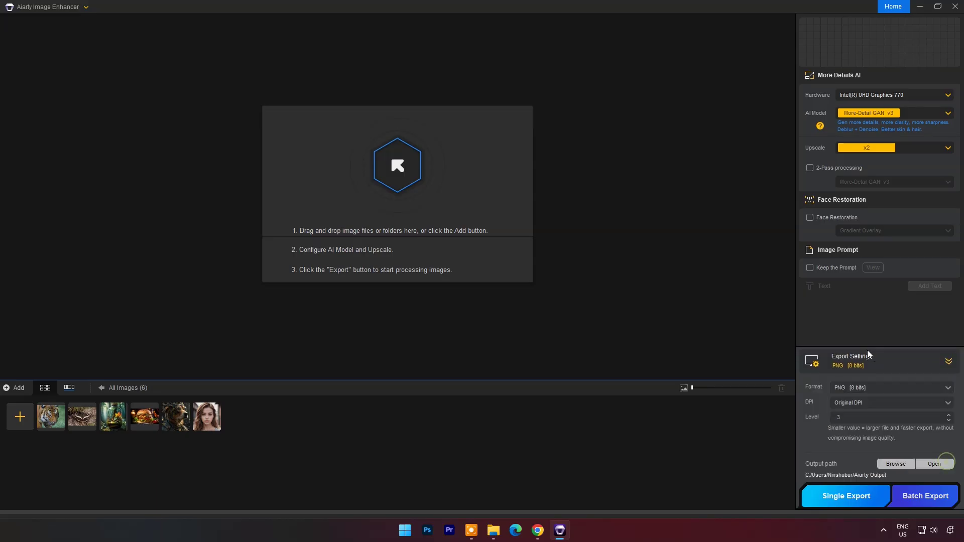
{"action": "left_click", "coordinate": [949, 388]}
{"action": "left_click", "coordinate": [948, 387]}
{"action": "left_click", "coordinate": [942, 390]}
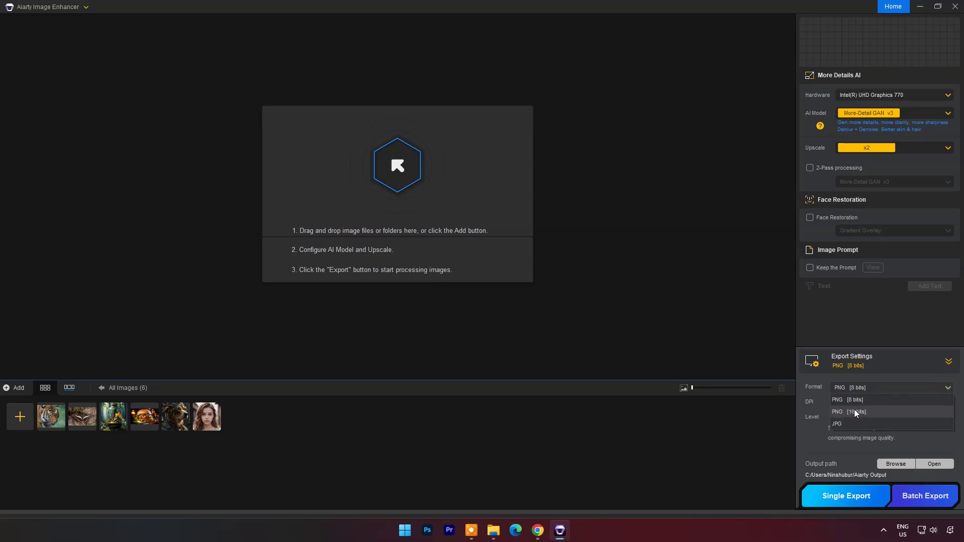
{"action": "left_click", "coordinate": [910, 387]}
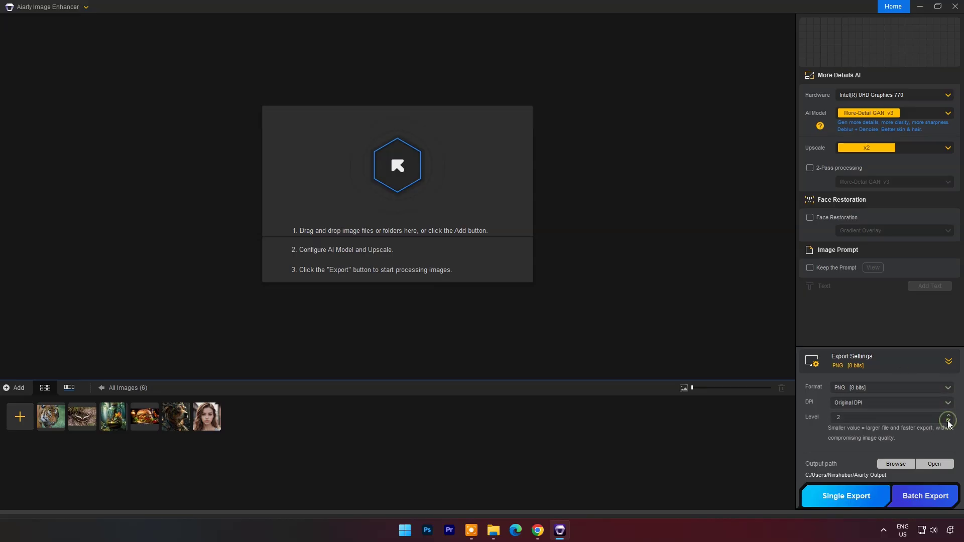
{"action": "left_click", "coordinate": [907, 465]}
{"action": "left_click", "coordinate": [458, 252]}
View the old-car photo from the Test01 folder in Photos
{"action": "left_click", "coordinate": [494, 530]}
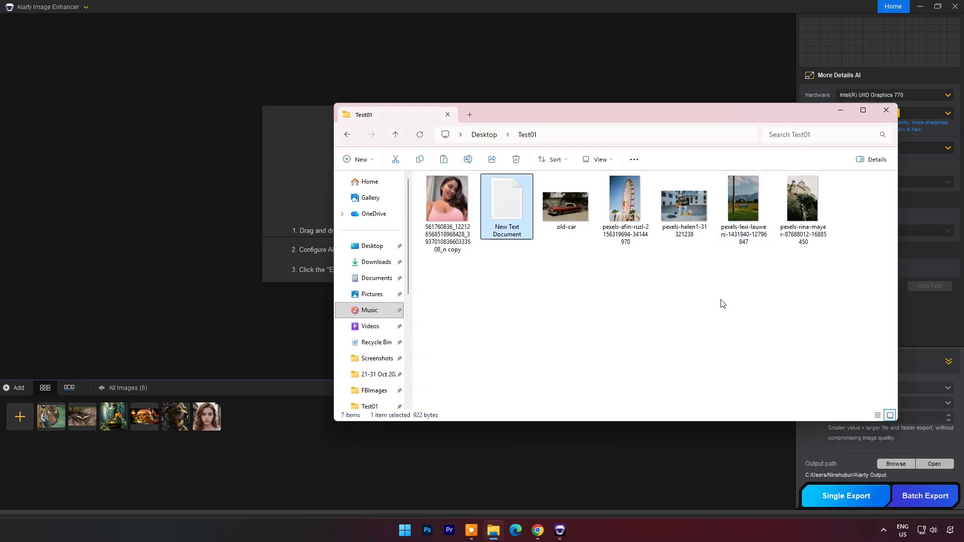
{"action": "double_click", "coordinate": [562, 209]}
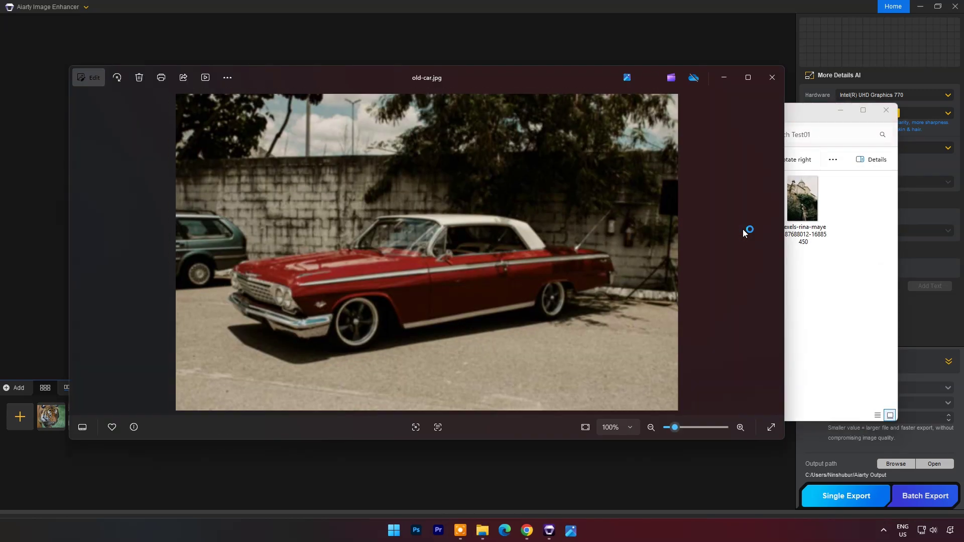
{"action": "scroll", "coordinate": [499, 189], "scroll_direction": "up", "scroll_amount": 2}
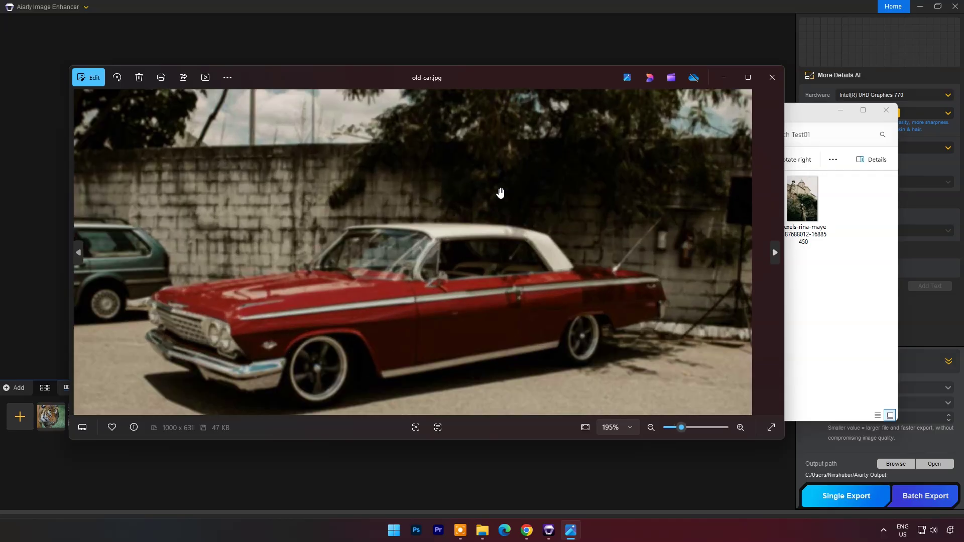
{"action": "scroll", "coordinate": [580, 177], "scroll_direction": "down", "scroll_amount": 2}
{"action": "left_click", "coordinate": [776, 80]}
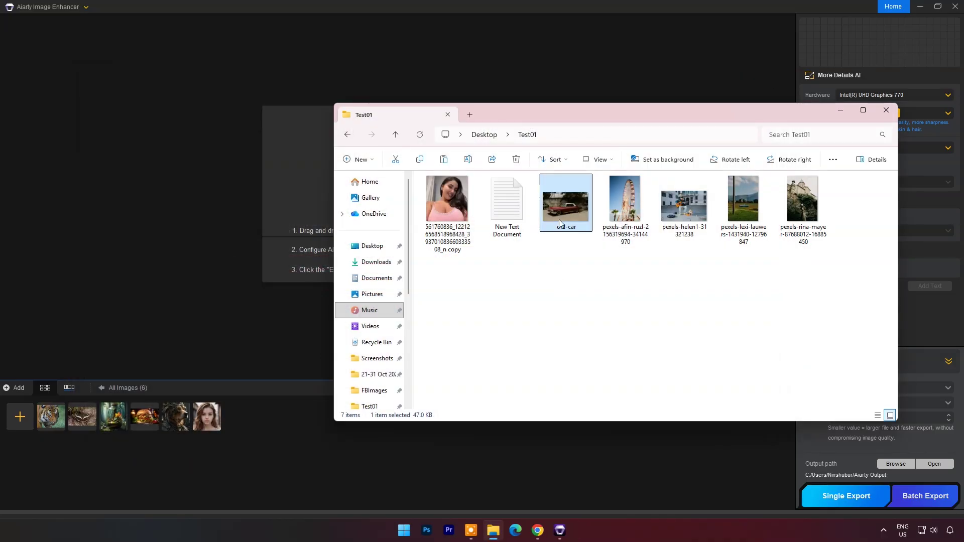
Check old-car's Properties details: 1000 x 631 pixels, 47 KB, 24-bit
{"action": "right_click", "coordinate": [559, 218]}
{"action": "left_click", "coordinate": [618, 339]}
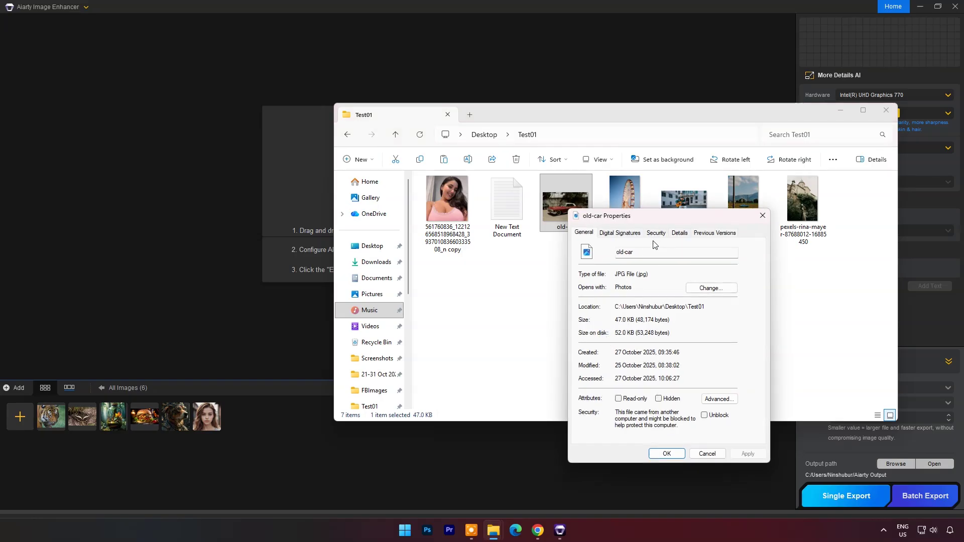
{"action": "left_click", "coordinate": [680, 233]}
{"action": "left_click_drag", "start_coordinate": [675, 216], "coordinate": [603, 145]}
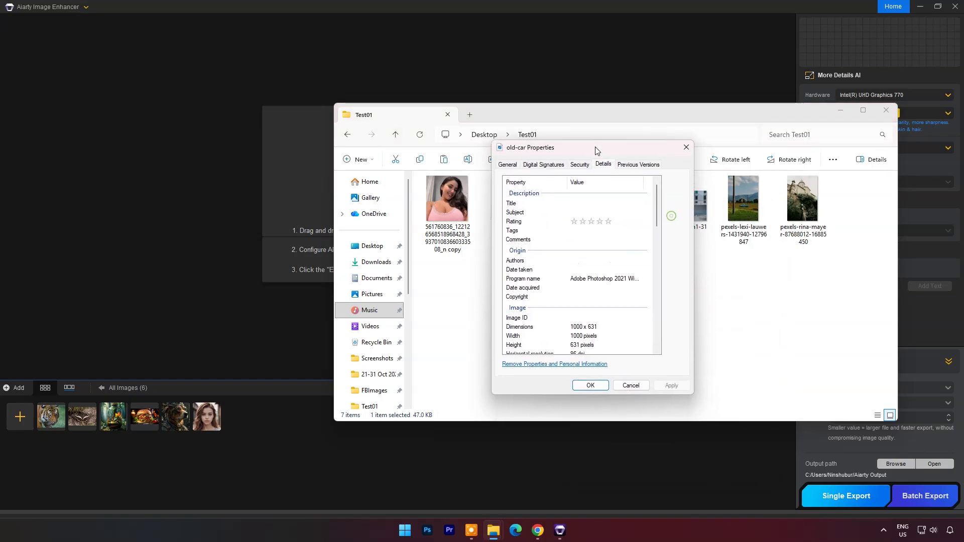
{"action": "scroll", "coordinate": [581, 291], "scroll_direction": "down", "scroll_amount": 2}
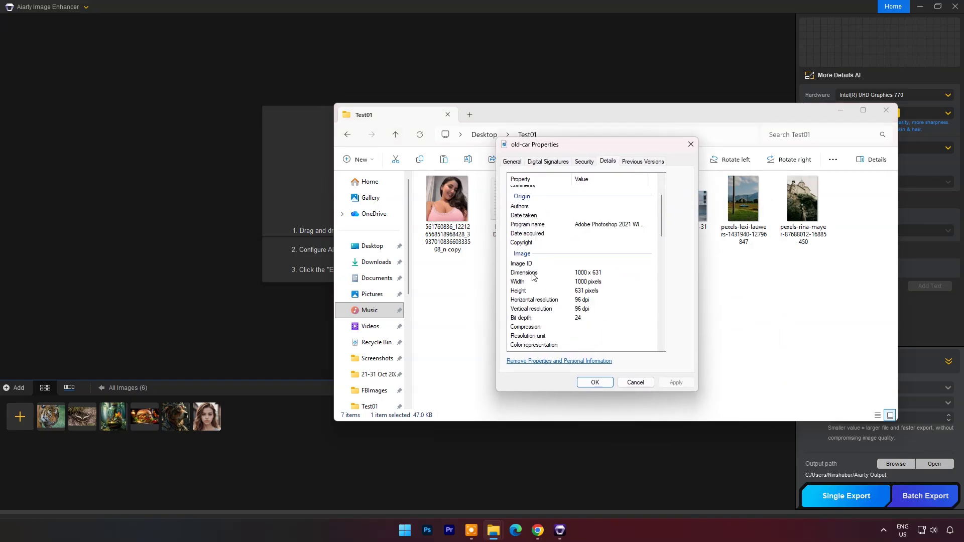
{"action": "left_click", "coordinate": [638, 382]}
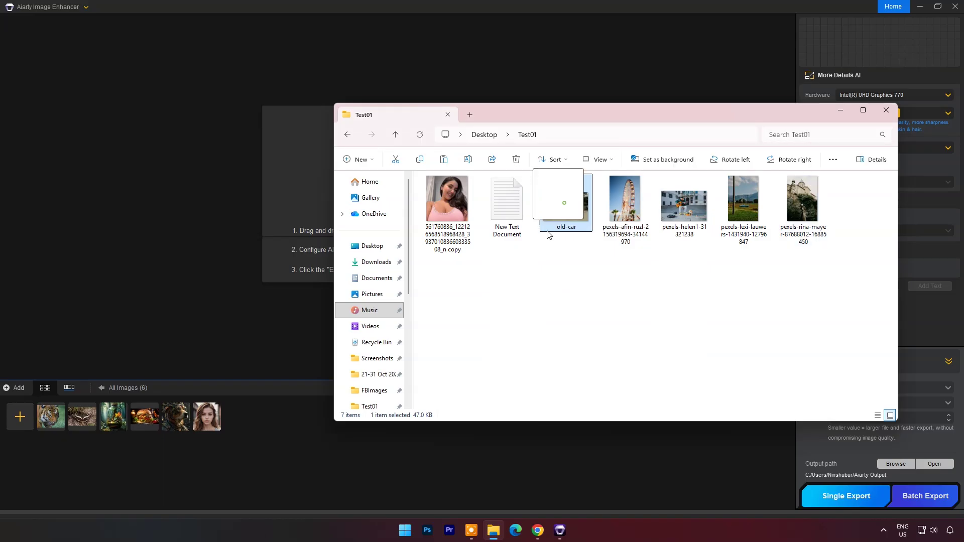
Add old-car to the image list with More-Detail GAN v3 at x2 (2000 x 1262)
{"action": "left_click_drag", "start_coordinate": [561, 216], "coordinate": [302, 432]}
{"action": "left_click", "coordinate": [697, 319]}
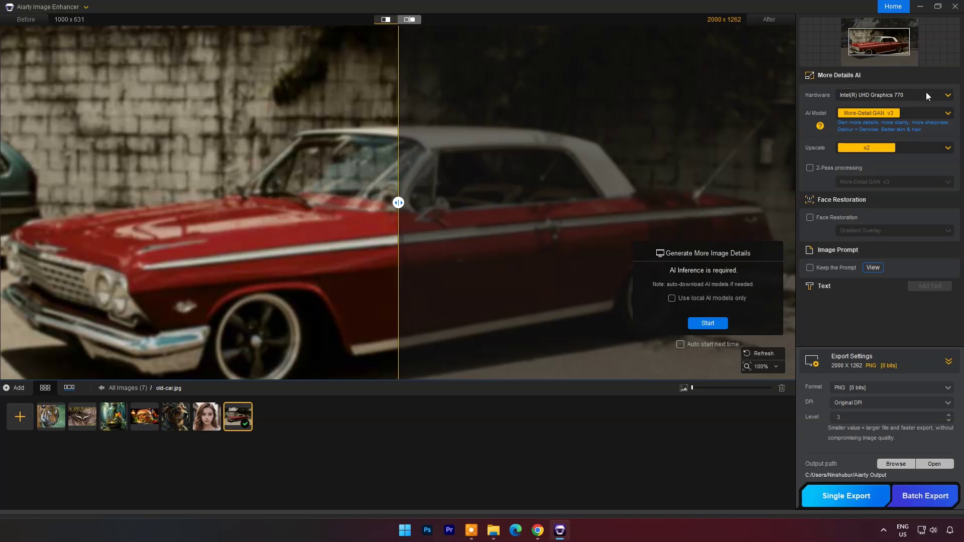
{"action": "left_click", "coordinate": [945, 114]}
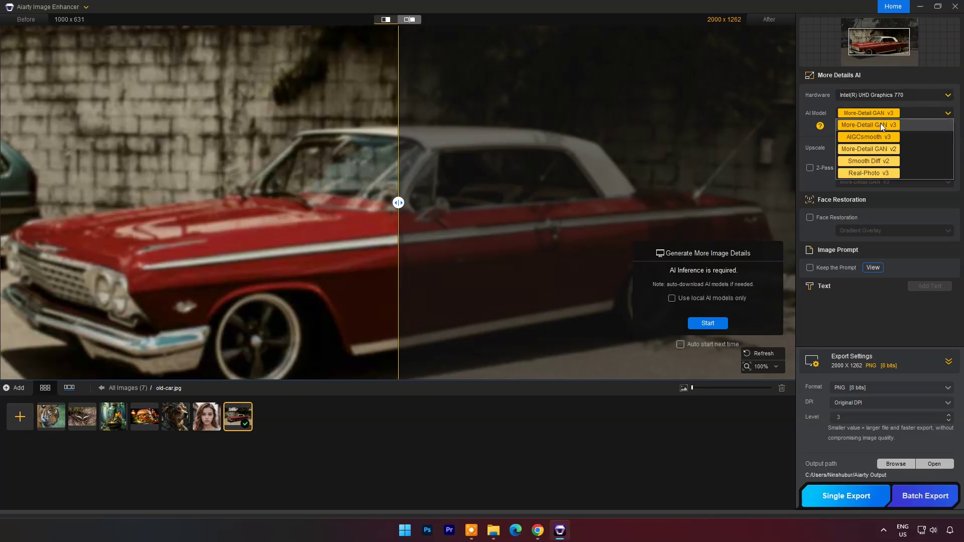
{"action": "left_click", "coordinate": [933, 107]}
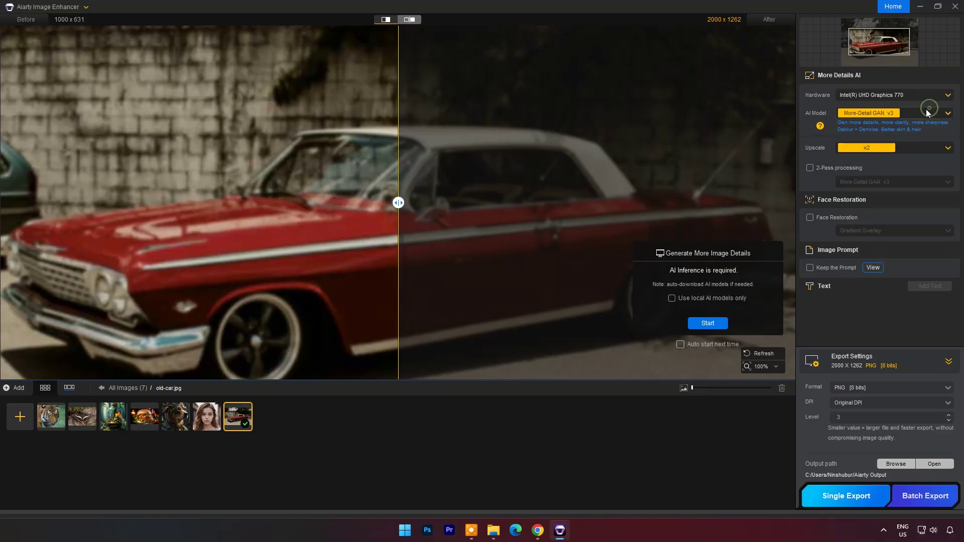
{"action": "left_click", "coordinate": [929, 148]}
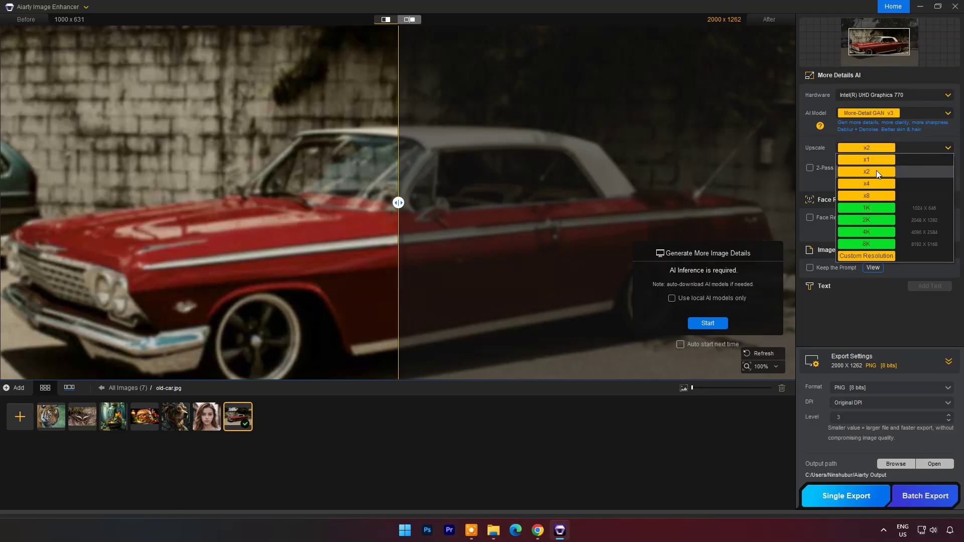
{"action": "left_click", "coordinate": [876, 171]}
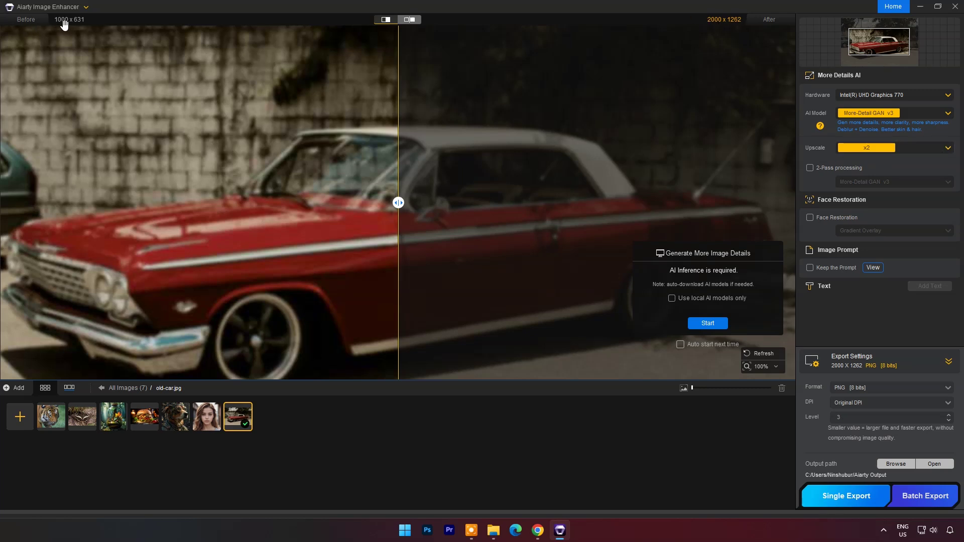
Run the AI enhancement of old-car to 2000 x 1262
{"action": "left_click", "coordinate": [704, 324]}
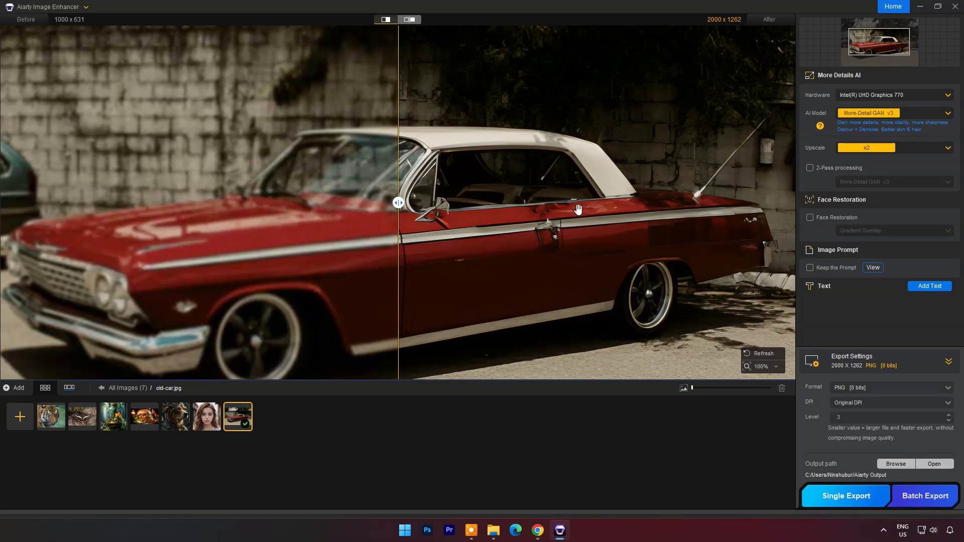
{"action": "scroll", "coordinate": [414, 126], "scroll_direction": "up", "scroll_amount": 3}
{"action": "scroll", "coordinate": [414, 123], "scroll_direction": "up", "scroll_amount": 2}
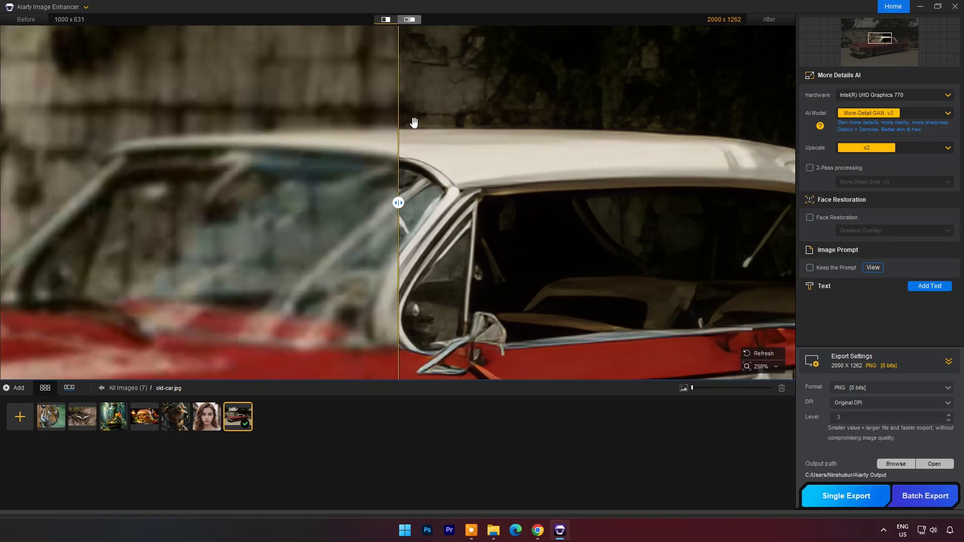
{"action": "scroll", "coordinate": [444, 145], "scroll_direction": "down", "scroll_amount": 3}
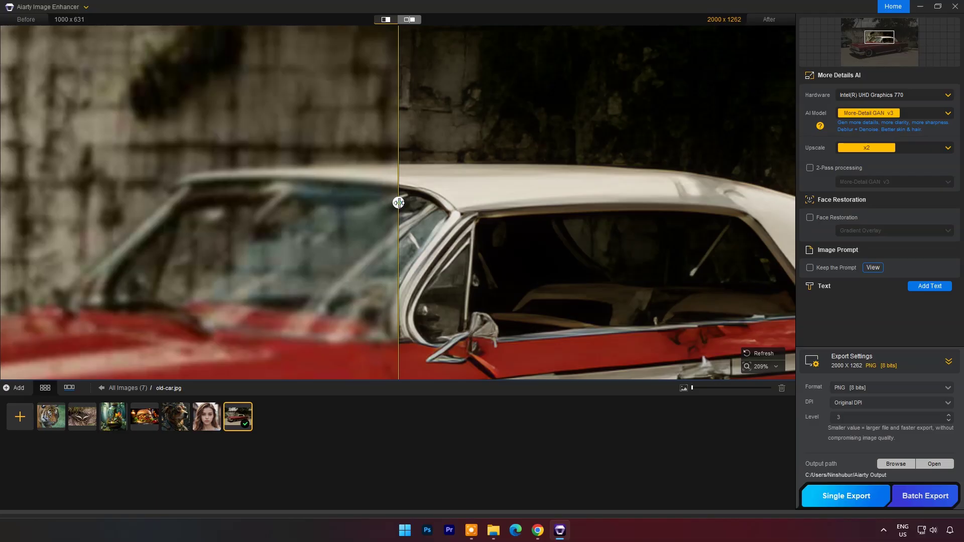
Compare before and after across the brick wall, car body, wheel and grille
{"action": "left_click_drag", "start_coordinate": [398, 202], "coordinate": [221, 200]}
{"action": "left_click_drag", "start_coordinate": [383, 152], "coordinate": [661, 224]}
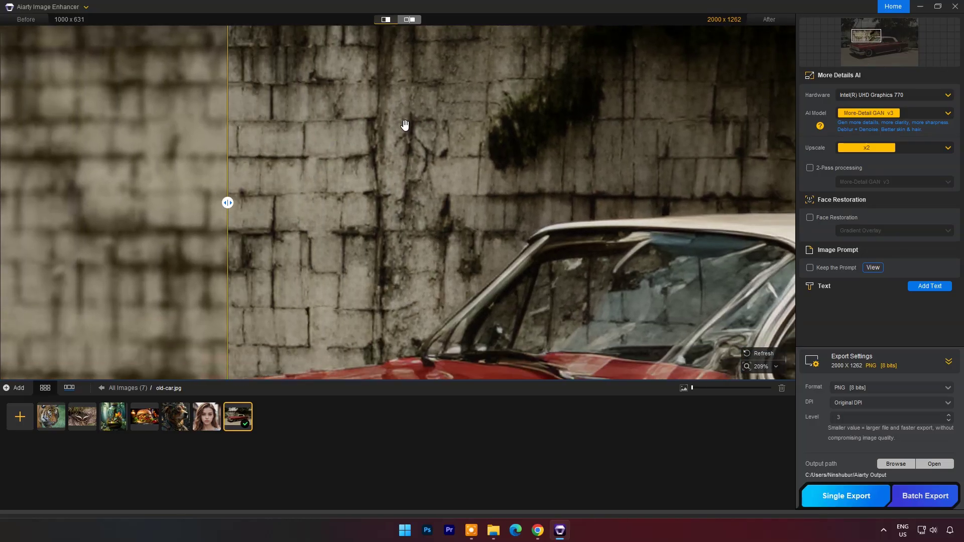
{"action": "mouse_move", "coordinate": [236, 199]}
{"action": "left_mouse_down"}
{"action": "mouse_move", "coordinate": [551, 200]}
{"action": "mouse_move", "coordinate": [26, 200]}
{"action": "mouse_move", "coordinate": [221, 200]}
{"action": "left_mouse_up"}
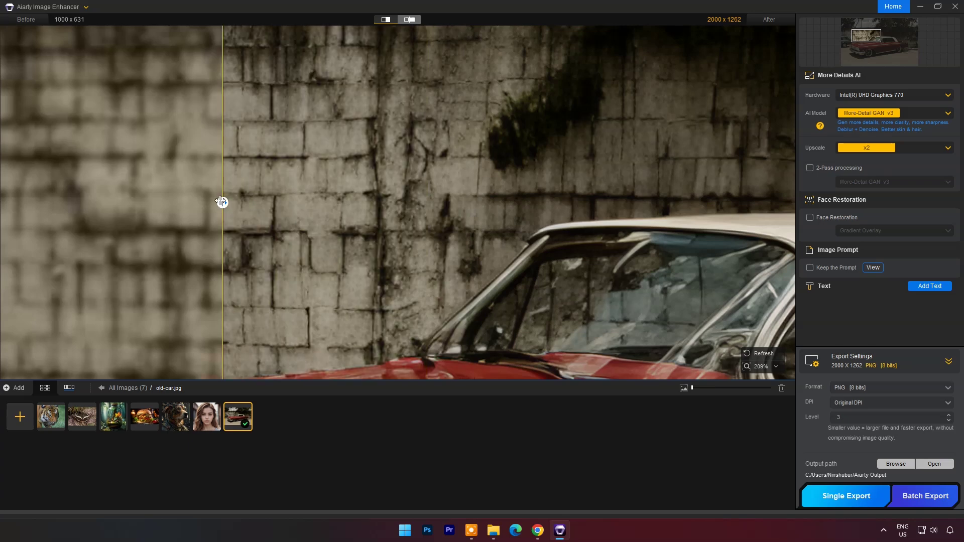
{"action": "left_click_drag", "start_coordinate": [464, 307], "coordinate": [528, 40]}
{"action": "left_click_drag", "start_coordinate": [222, 202], "coordinate": [84, 200]}
{"action": "left_click_drag", "start_coordinate": [115, 166], "coordinate": [218, 300]}
{"action": "left_click_drag", "start_coordinate": [80, 224], "coordinate": [473, 202]}
{"action": "scroll", "coordinate": [129, 201], "scroll_direction": "down", "scroll_amount": 5}
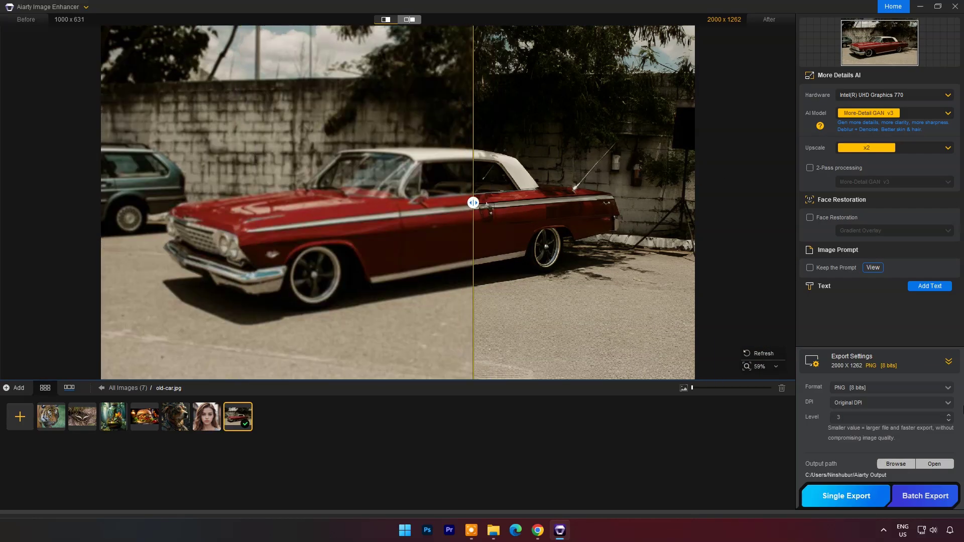
Export the enhanced old-car PNG and inspect the 2000 x 1262 result in Photos
{"action": "left_click", "coordinate": [842, 496]}
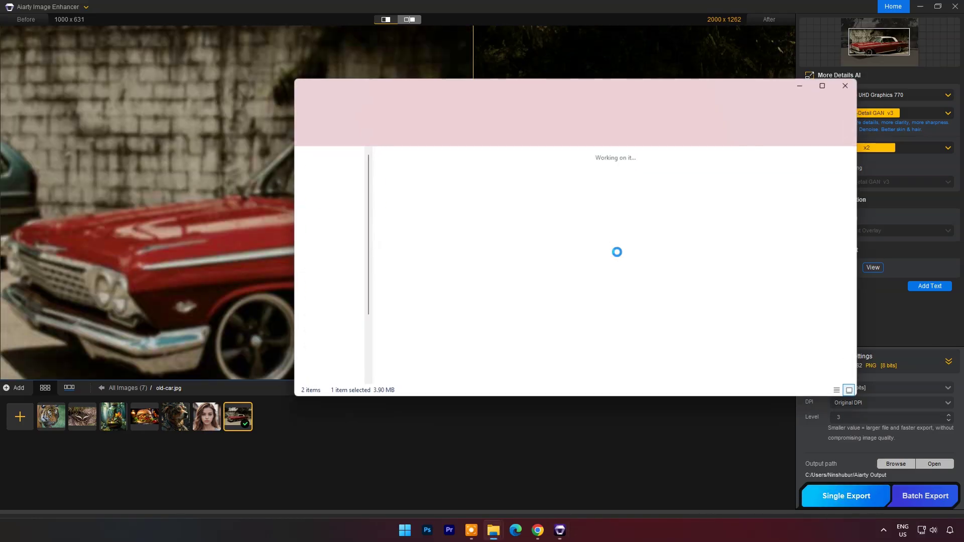
{"action": "double_click", "coordinate": [466, 181]}
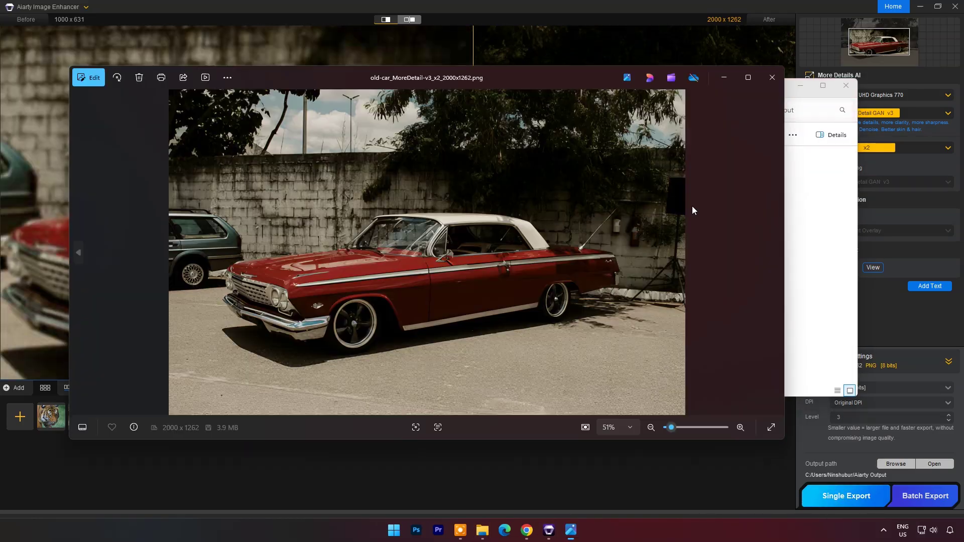
{"action": "scroll", "coordinate": [452, 204], "scroll_direction": "up", "scroll_amount": 3}
{"action": "left_click_drag", "start_coordinate": [443, 311], "coordinate": [453, 142]}
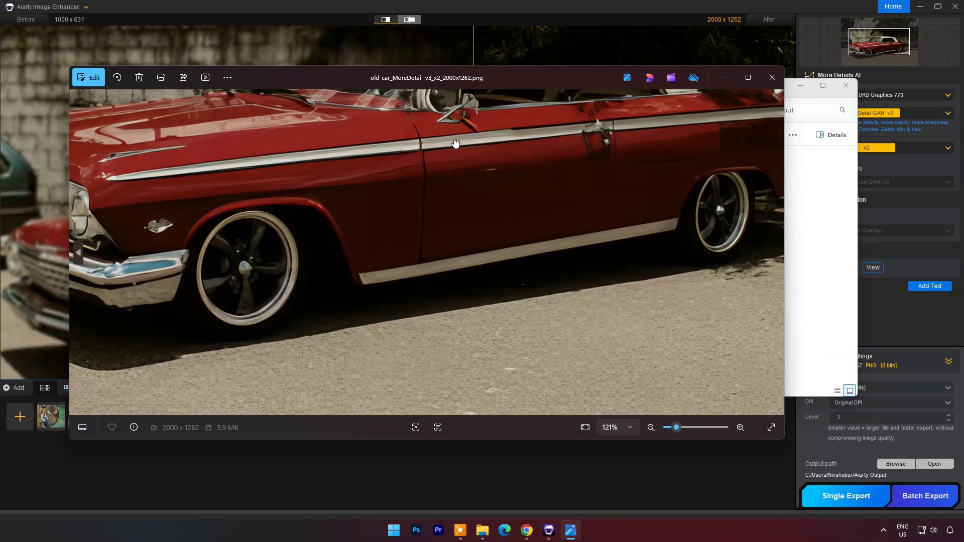
{"action": "scroll", "coordinate": [378, 164], "scroll_direction": "down", "scroll_amount": 3}
{"action": "scroll", "coordinate": [372, 145], "scroll_direction": "down", "scroll_amount": 4}
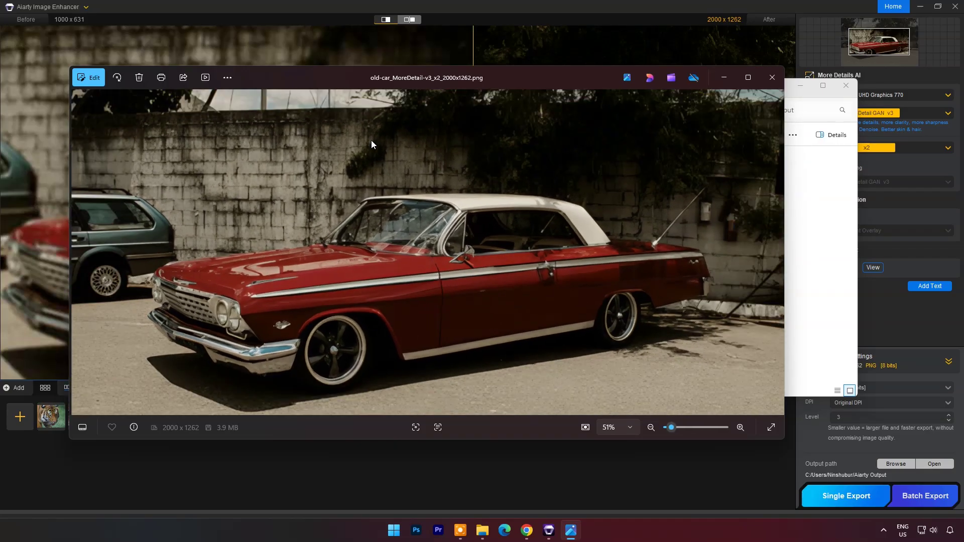
{"action": "left_click", "coordinate": [772, 80]}
Minimise File Explorer to return to Aiarty's before/after view
{"action": "left_click", "coordinate": [798, 86]}
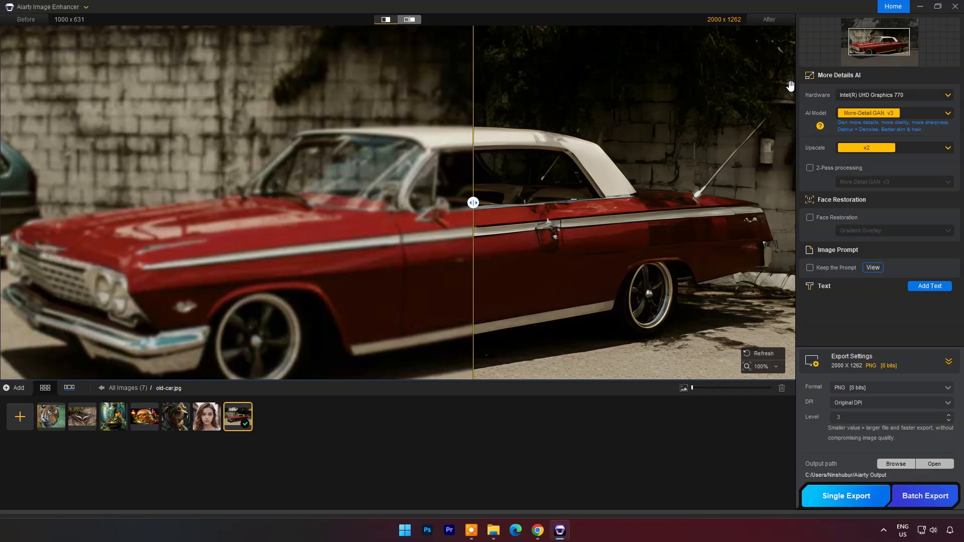
{"action": "scroll", "coordinate": [629, 248], "scroll_direction": "down", "scroll_amount": 3}
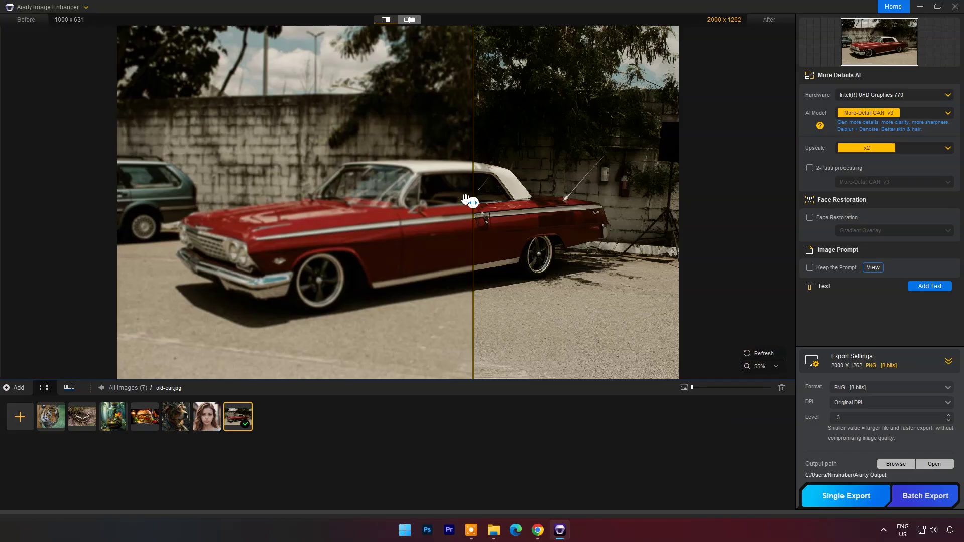
{"action": "scroll", "coordinate": [387, 166], "scroll_direction": "up", "scroll_amount": 3}
View the original ferris-wheel JPG from the Test01 folder in Photos
{"action": "left_click_drag", "start_coordinate": [479, 194], "coordinate": [379, 201]}
{"action": "key", "text": "alt+Tab"}
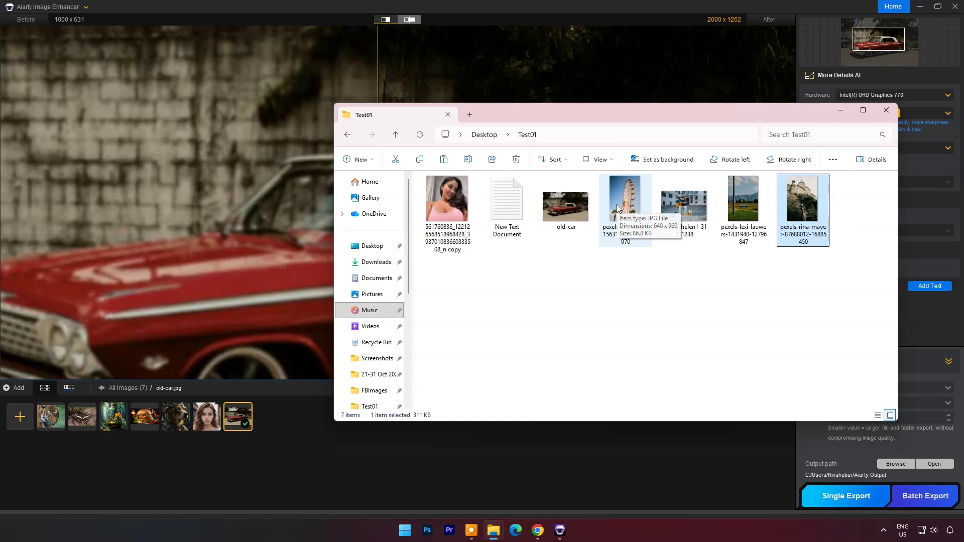
{"action": "double_click", "coordinate": [636, 235]}
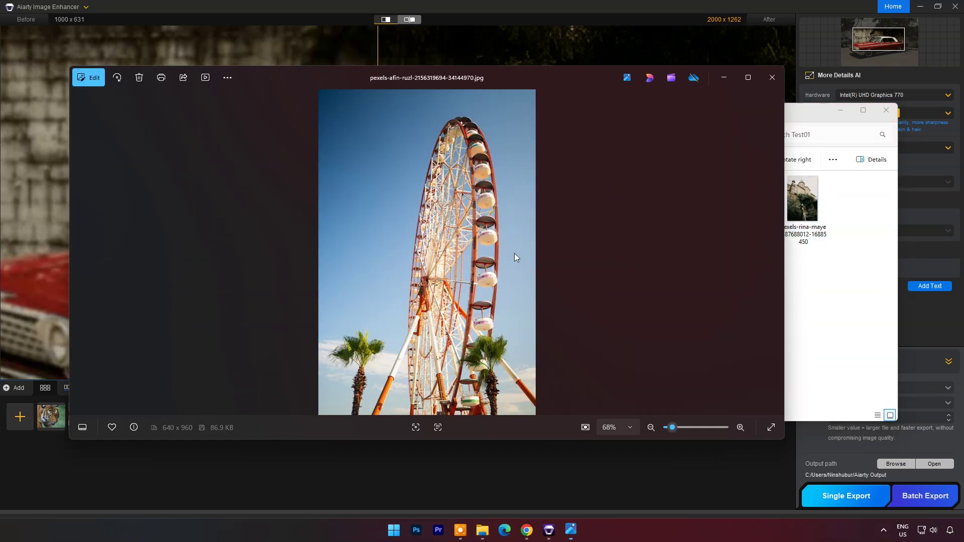
{"action": "scroll", "coordinate": [495, 243], "scroll_direction": "up", "scroll_amount": 3}
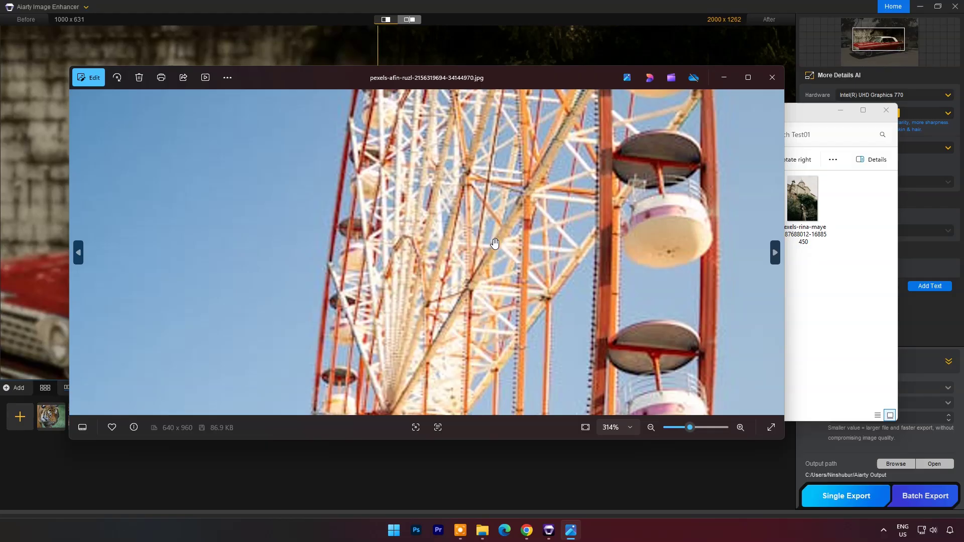
{"action": "scroll", "coordinate": [494, 243], "scroll_direction": "down", "scroll_amount": 6}
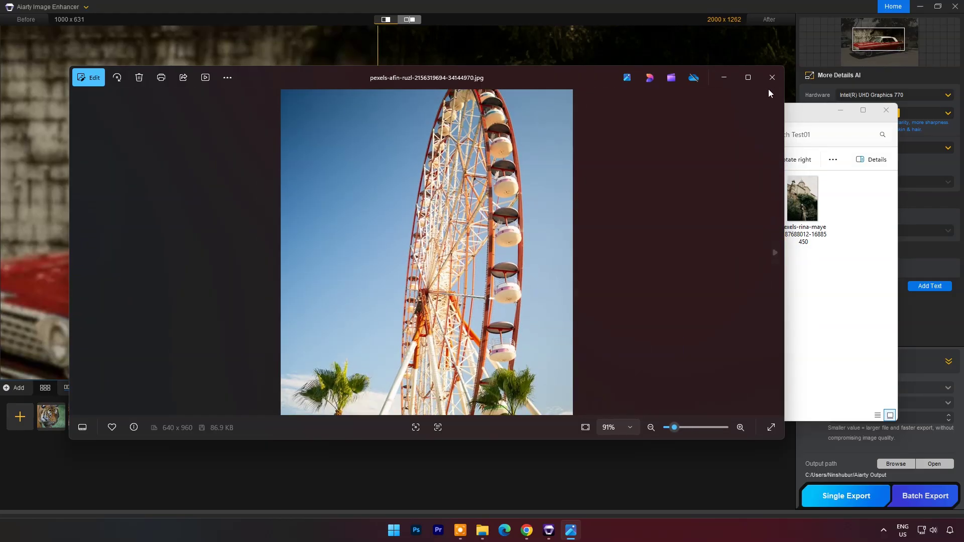
{"action": "left_click", "coordinate": [773, 77]}
Confirm the ferris-wheel JPG measures 640 x 960, then add it to Aiarty's images
{"action": "right_click", "coordinate": [629, 211]}
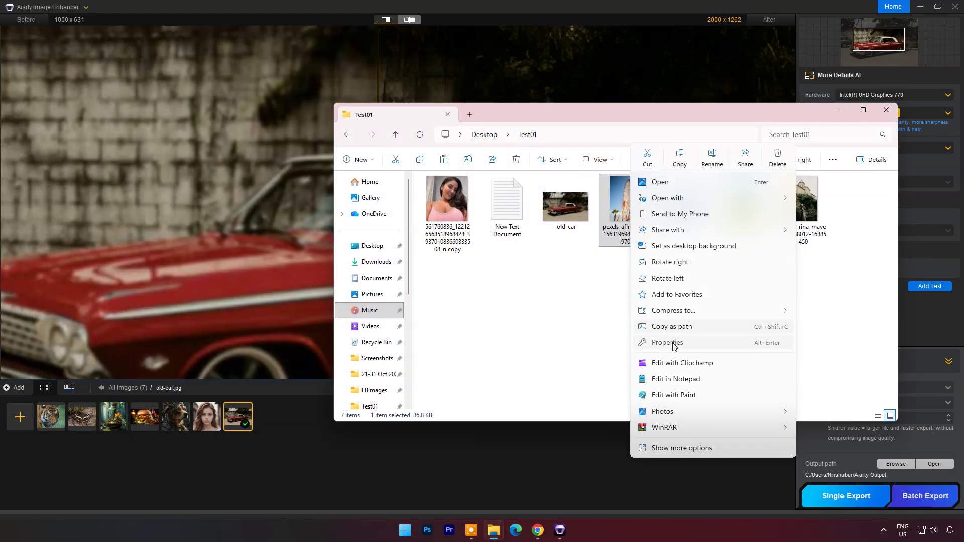
{"action": "left_click", "coordinate": [668, 343]}
{"action": "left_click", "coordinate": [742, 237]}
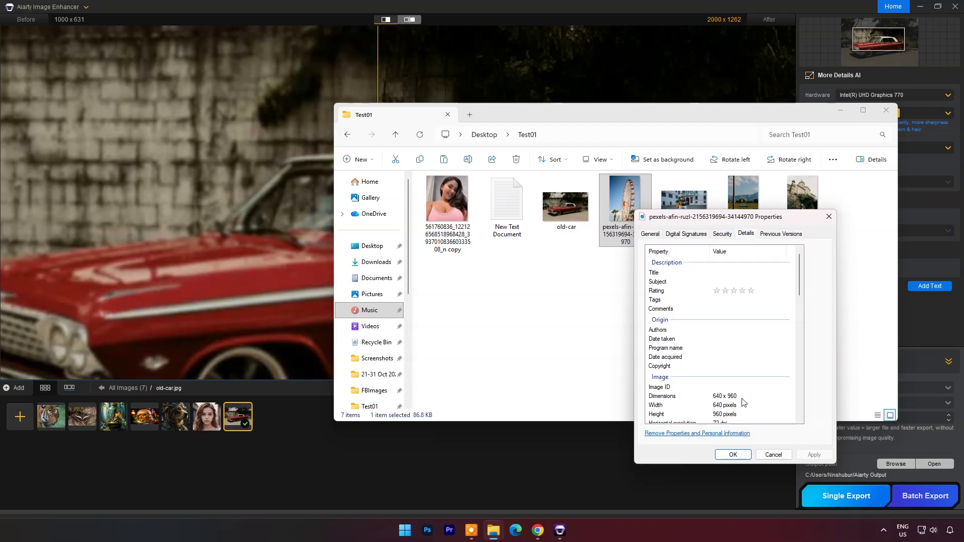
{"action": "left_click", "coordinate": [711, 396]}
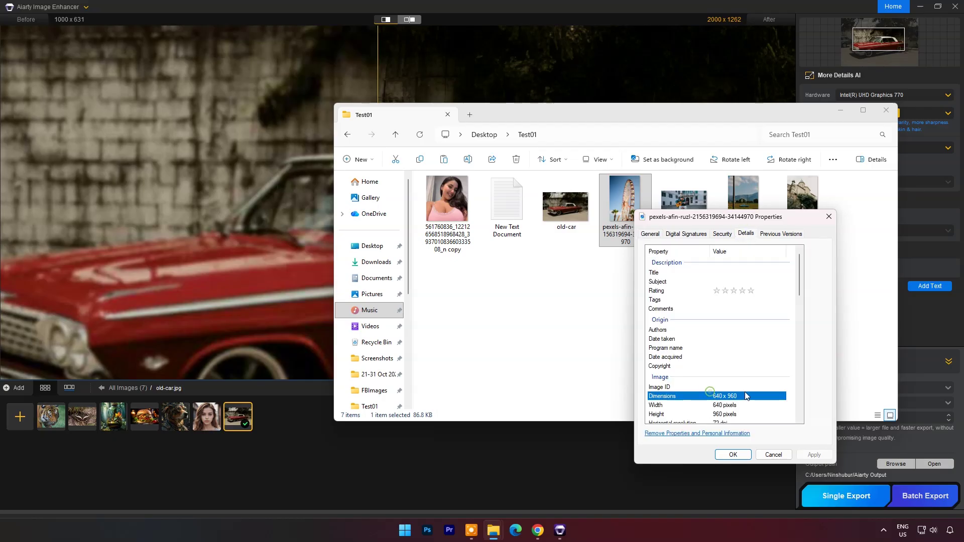
{"action": "left_click", "coordinate": [829, 217]}
{"action": "left_click_drag", "start_coordinate": [625, 203], "coordinate": [294, 451]}
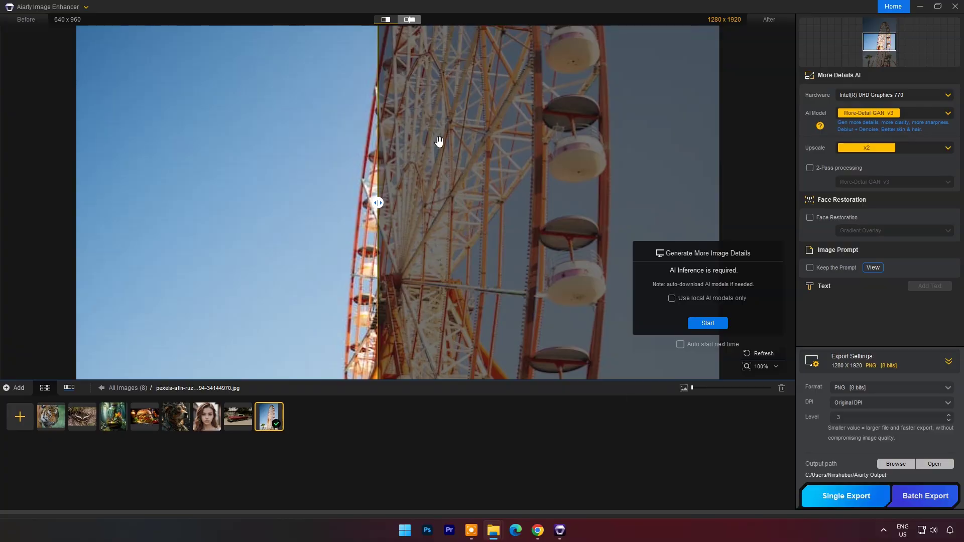
Zoom and pan the ferris-wheel preview and keep More-Detail GAN v3 as the AI model
{"action": "scroll", "coordinate": [428, 122], "scroll_direction": "up", "scroll_amount": 3}
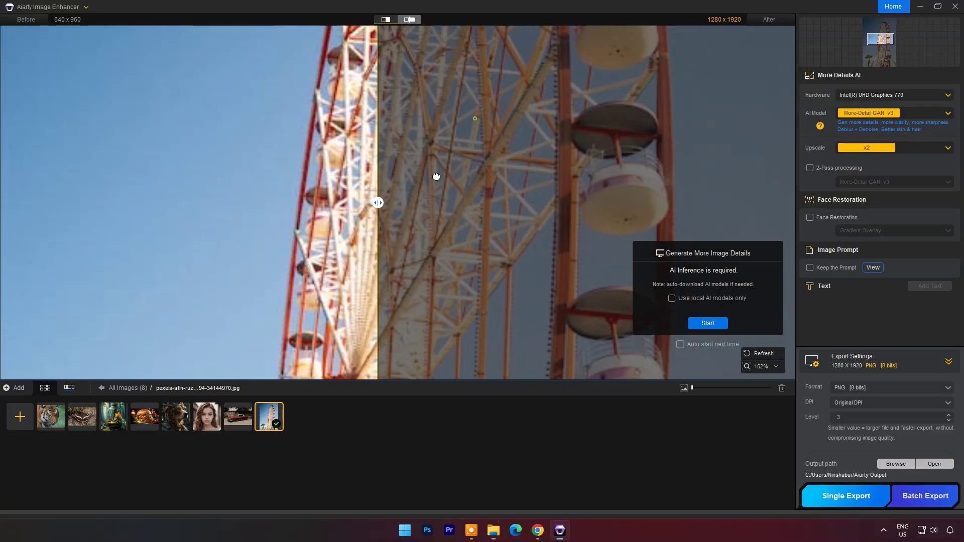
{"action": "left_click_drag", "start_coordinate": [371, 293], "coordinate": [400, 241]}
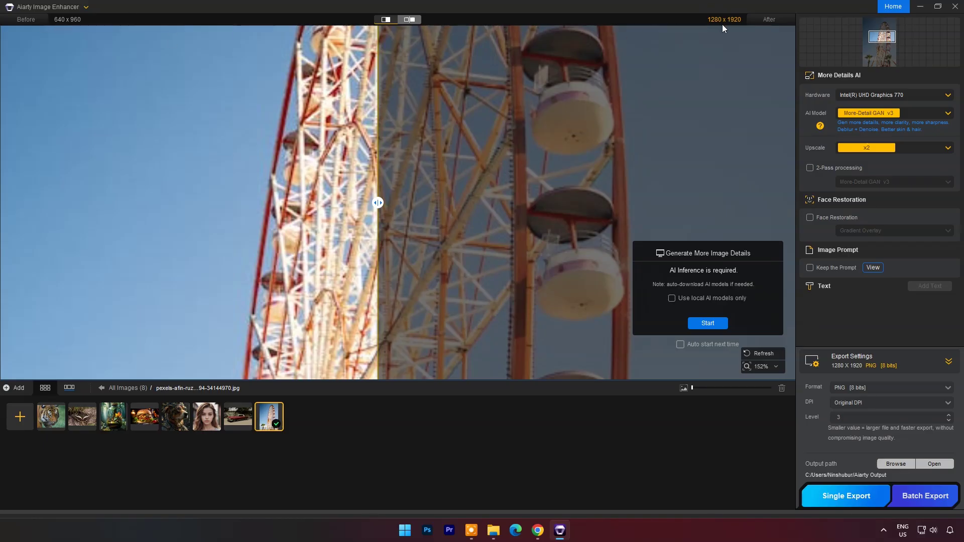
{"action": "left_click", "coordinate": [935, 114]}
{"action": "left_click", "coordinate": [935, 113]}
{"action": "left_click", "coordinate": [900, 151]}
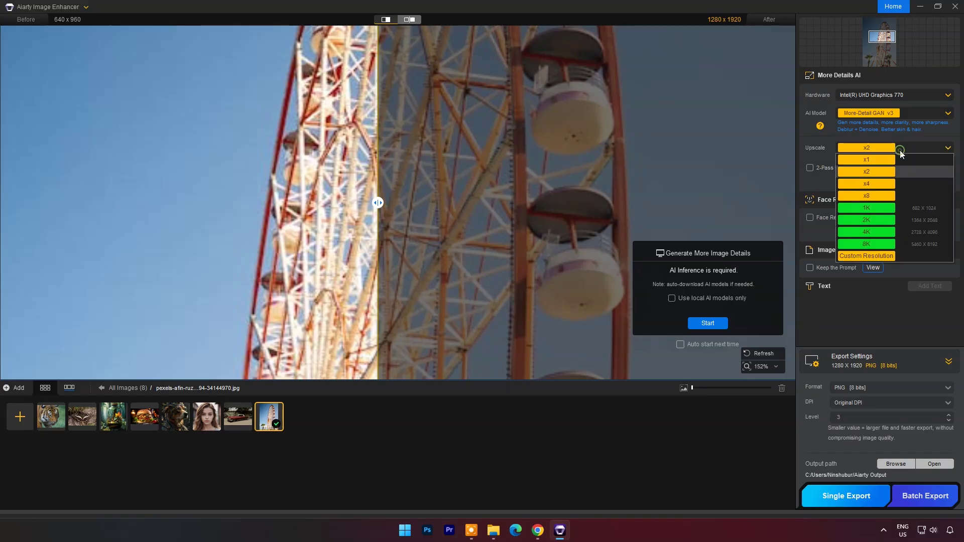
Upscale the ferris-wheel photo x4 to 2560 x 3840 with More-Detail GAN v3
{"action": "left_click", "coordinate": [874, 183]}
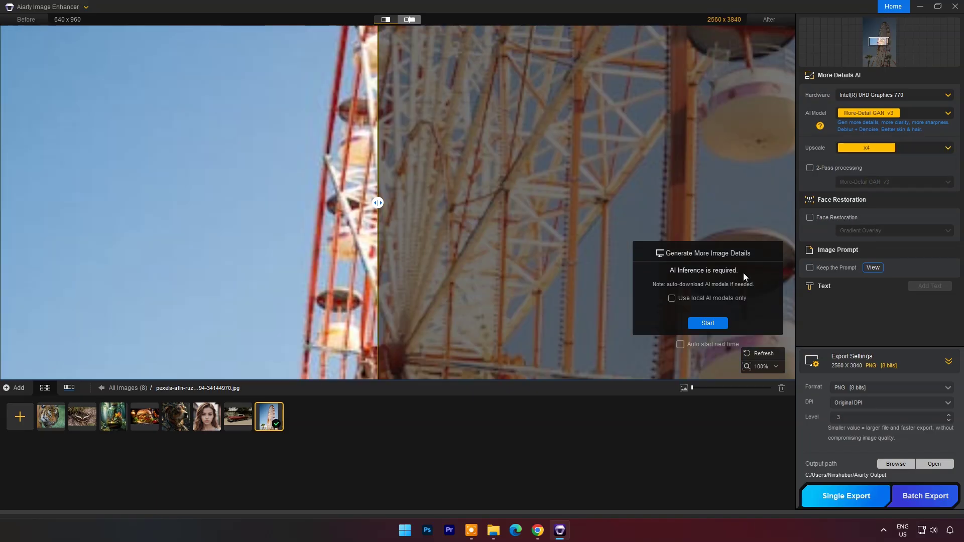
{"action": "left_click", "coordinate": [707, 323]}
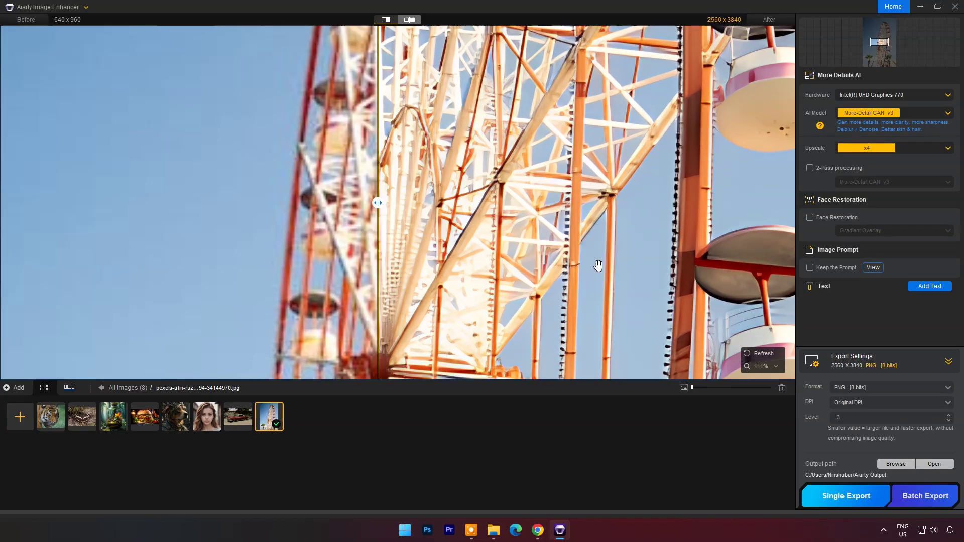
{"action": "scroll", "coordinate": [508, 177], "scroll_direction": "down", "scroll_amount": 5}
{"action": "scroll", "coordinate": [457, 112], "scroll_direction": "down", "scroll_amount": 2}
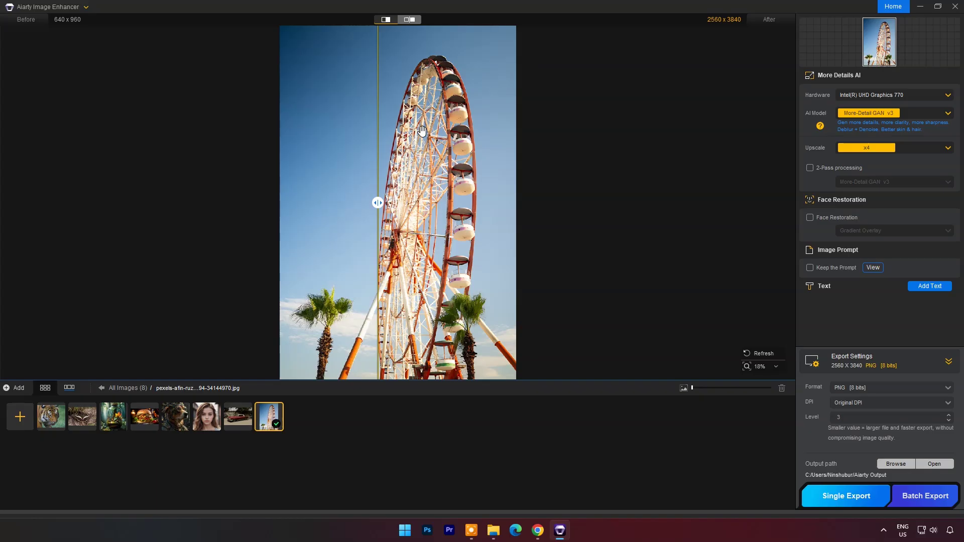
{"action": "scroll", "coordinate": [371, 278], "scroll_direction": "up", "scroll_amount": 8}
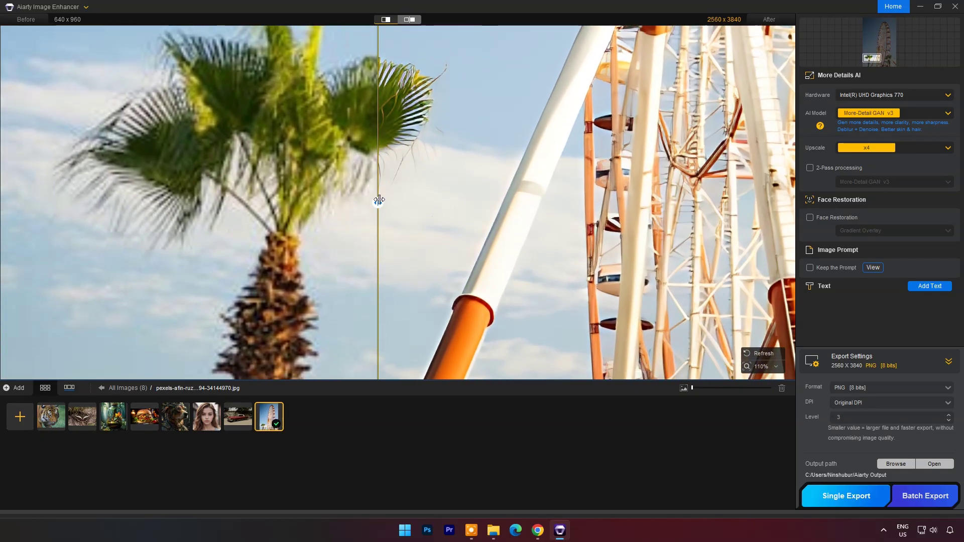
Compare before and after across the palm tree and the wheel
{"action": "left_click_drag", "start_coordinate": [379, 201], "coordinate": [330, 215]}
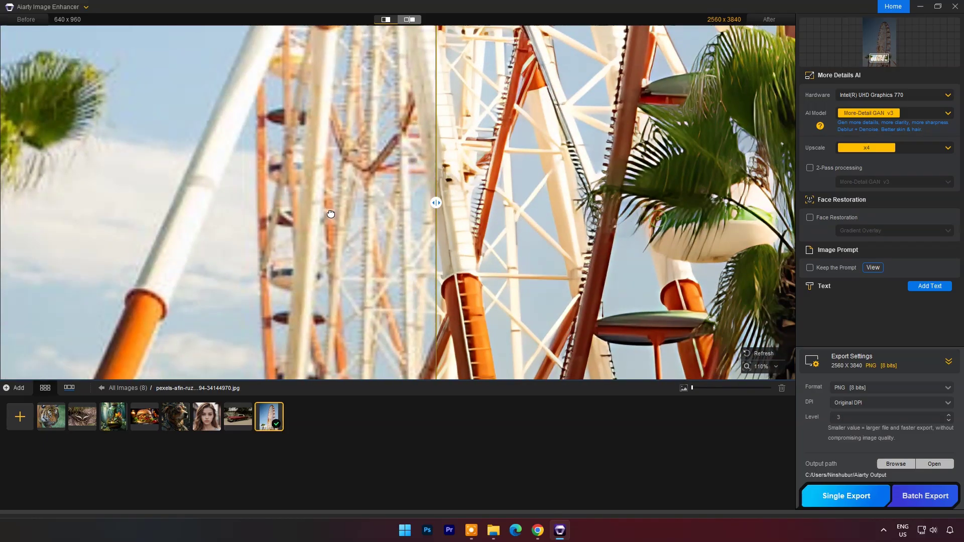
{"action": "left_click_drag", "start_coordinate": [535, 229], "coordinate": [753, 211]}
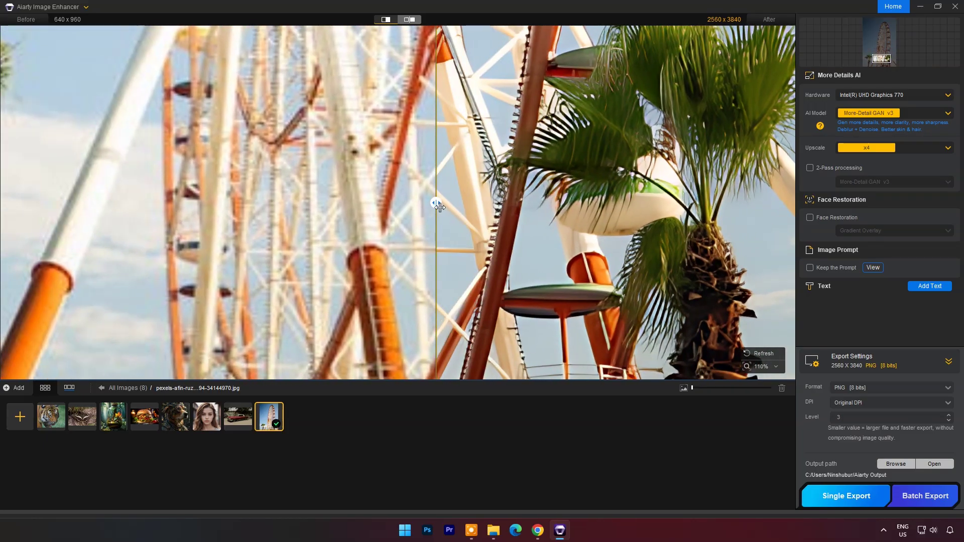
{"action": "left_click_drag", "start_coordinate": [436, 202], "coordinate": [203, 203]}
{"action": "scroll", "coordinate": [387, 204], "scroll_direction": "down", "scroll_amount": 3}
{"action": "scroll", "coordinate": [388, 203], "scroll_direction": "down", "scroll_amount": 3}
{"action": "scroll", "coordinate": [533, 200], "scroll_direction": "up", "scroll_amount": 4}
{"action": "scroll", "coordinate": [594, 178], "scroll_direction": "up", "scroll_amount": 2}
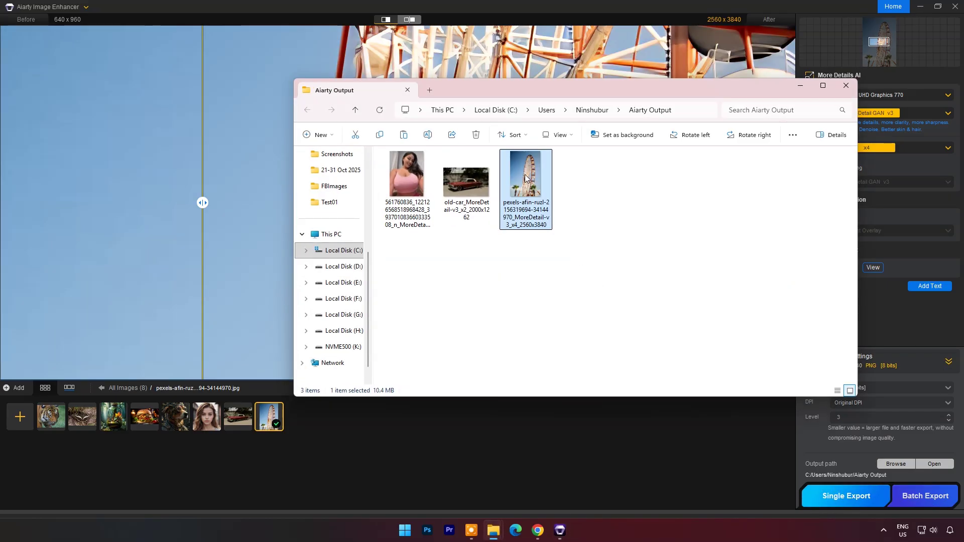
View the exported 4x ferris-wheel PNG in Photos, panning to the palm tree
{"action": "double_click", "coordinate": [525, 177]}
{"action": "scroll", "coordinate": [451, 223], "scroll_direction": "up", "scroll_amount": 4}
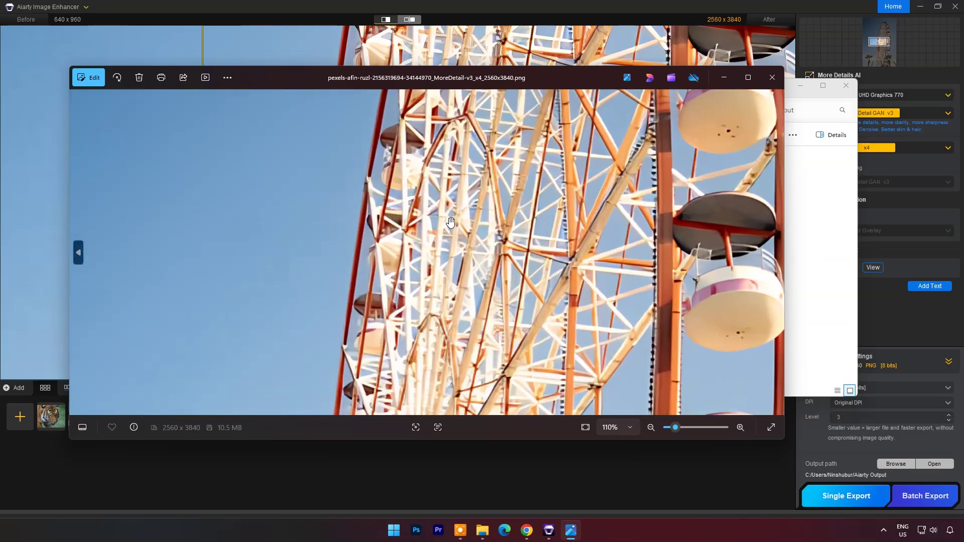
{"action": "left_click_drag", "start_coordinate": [450, 222], "coordinate": [617, 103]}
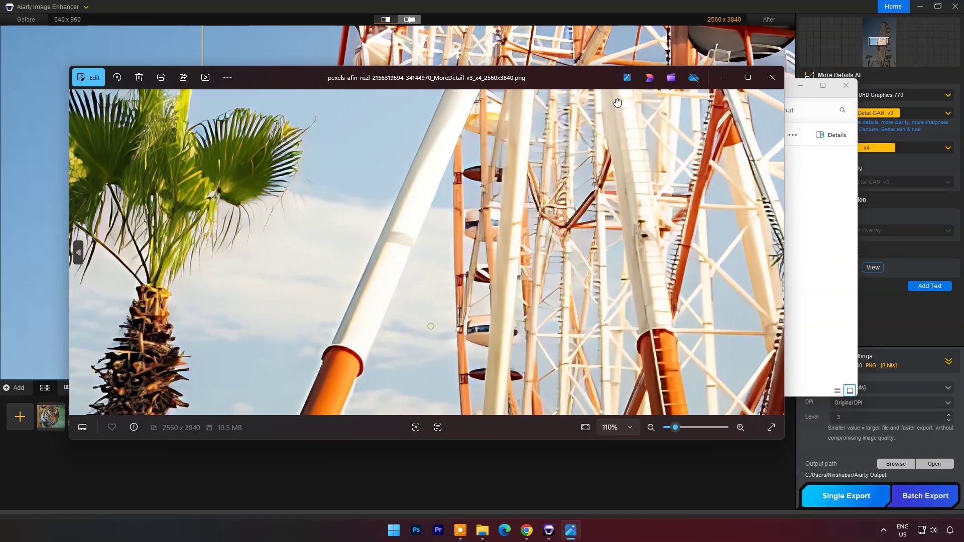
{"action": "scroll", "coordinate": [607, 176], "scroll_direction": "down", "scroll_amount": 7}
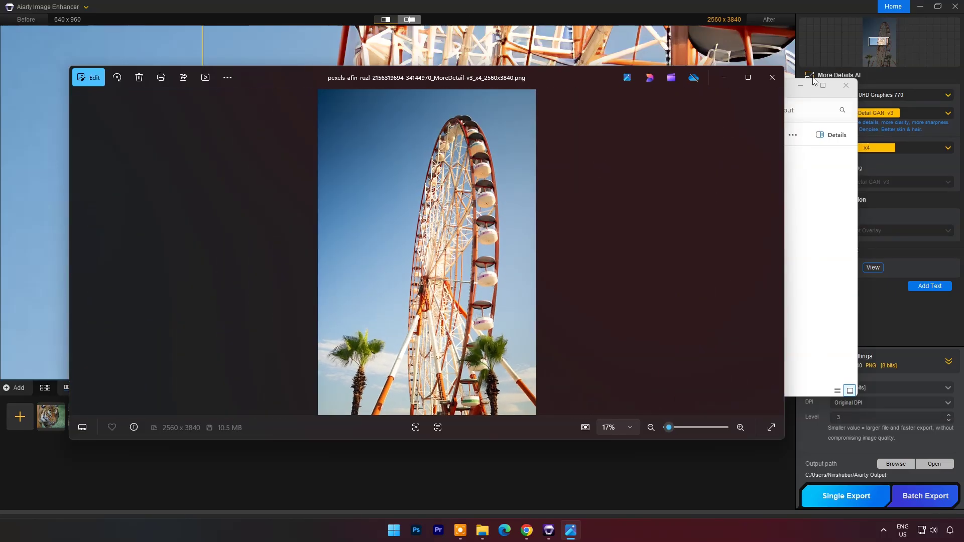
{"action": "left_click", "coordinate": [771, 77]}
Confirm the PNG's details show 2560 x 3840, 24-bit, 72 dpi, then minimise Explorer
{"action": "right_click", "coordinate": [525, 166]}
{"action": "left_click", "coordinate": [553, 340]}
{"action": "left_click", "coordinate": [633, 209]}
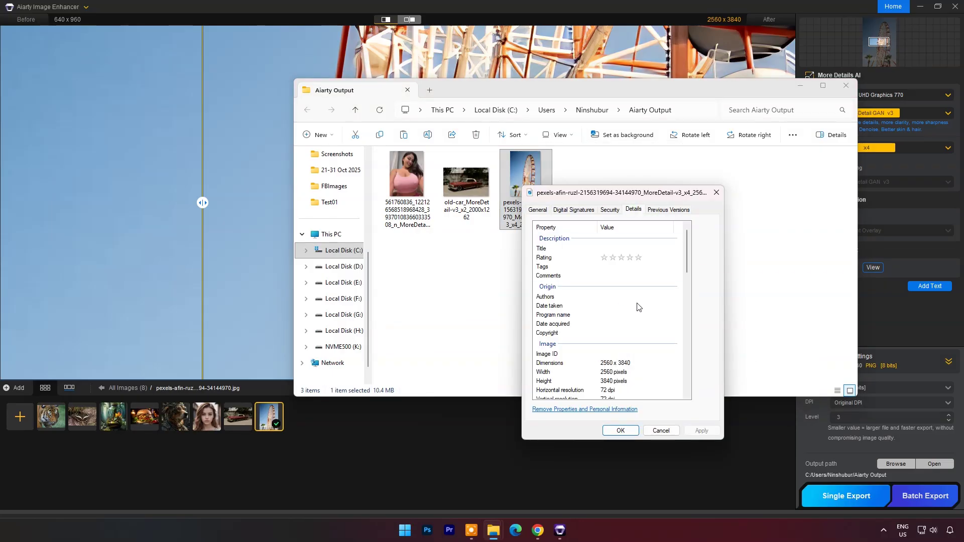
{"action": "scroll", "coordinate": [638, 307], "scroll_direction": "down", "scroll_amount": 3}
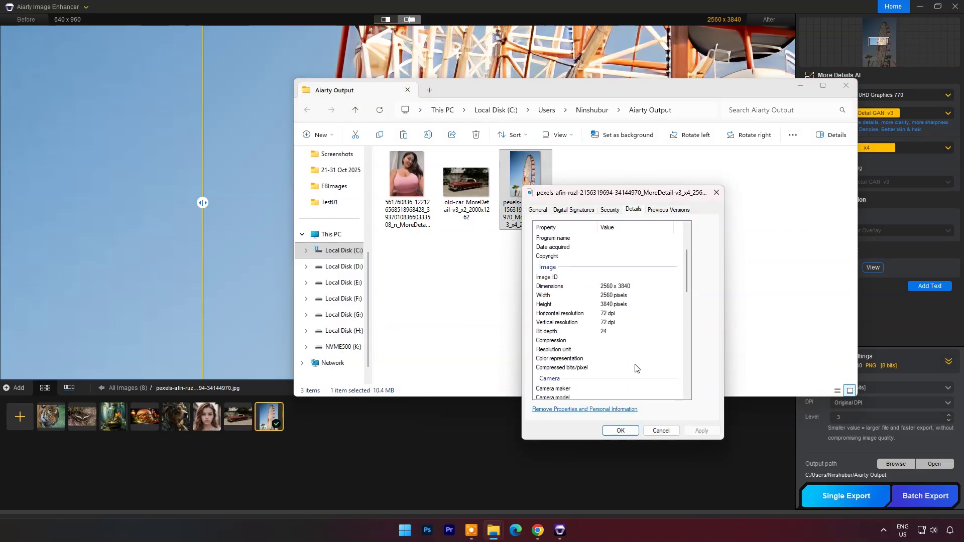
{"action": "left_click", "coordinate": [661, 431]}
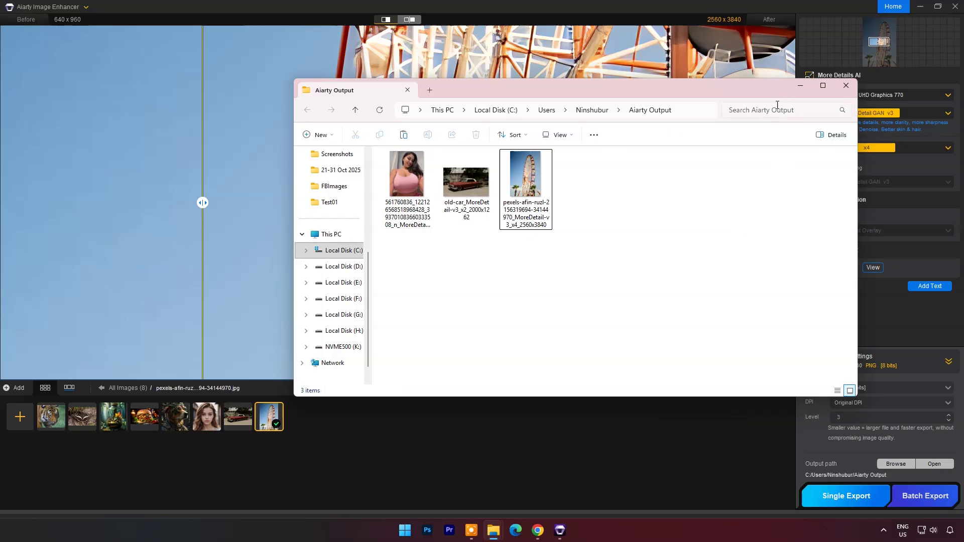
{"action": "left_click", "coordinate": [801, 88]}
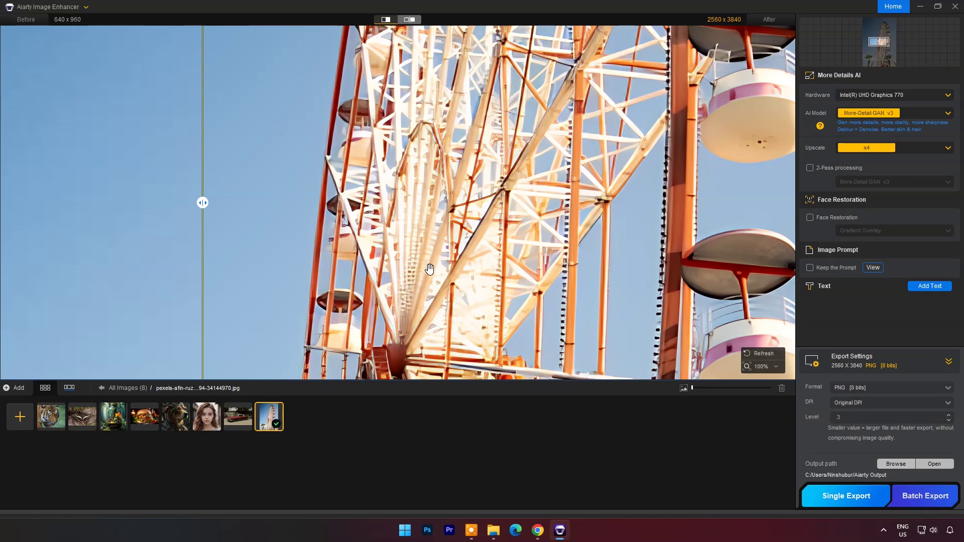
Drag the smiling portrait photo from the Test01 folder into Aiarty as the ninth image
{"action": "scroll", "coordinate": [429, 270], "scroll_direction": "down", "scroll_amount": 5}
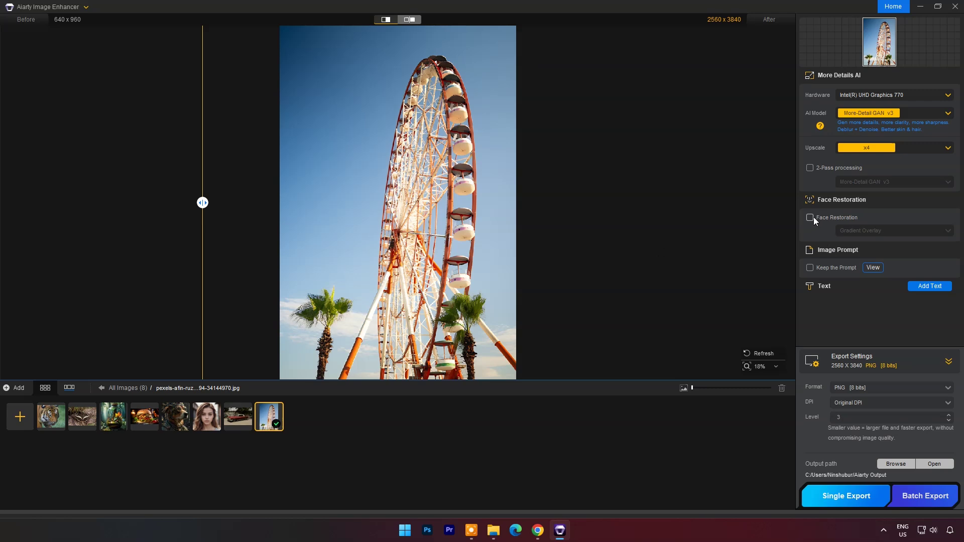
{"action": "left_click", "coordinate": [497, 529]}
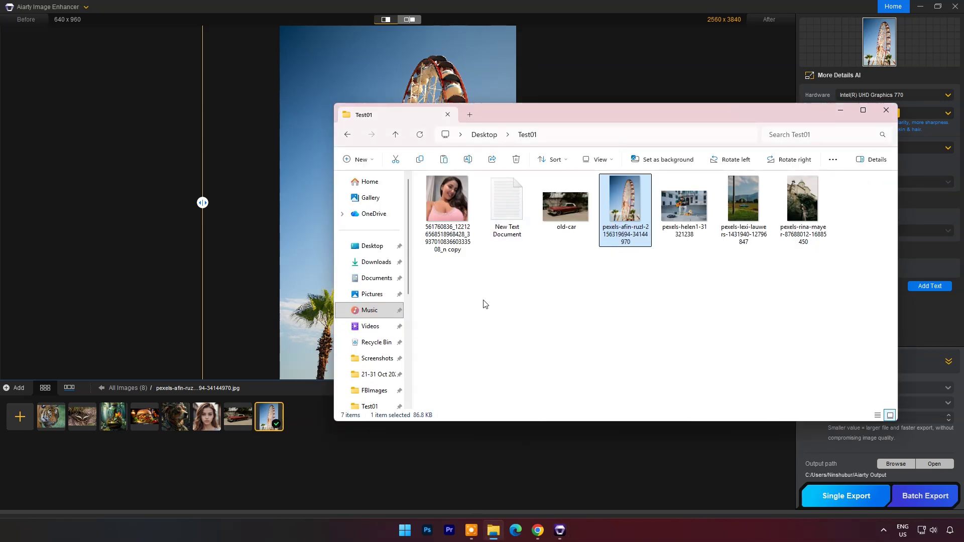
{"action": "left_click", "coordinate": [453, 219]}
{"action": "left_click_drag", "start_coordinate": [453, 218], "coordinate": [316, 467]}
{"action": "left_click", "coordinate": [840, 110]}
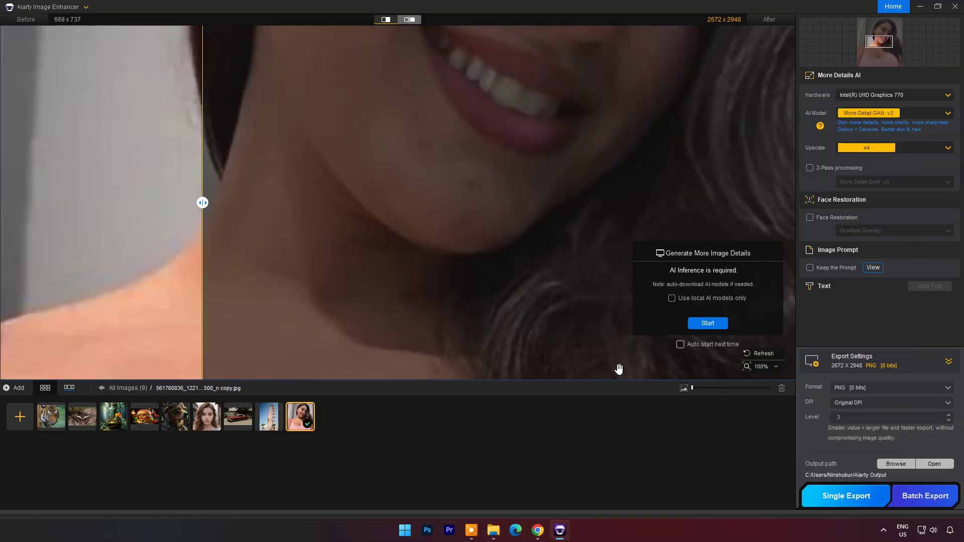
Compare the portrait halves, keep More-Detail GAN v3 and set Upscale to x2
{"action": "scroll", "coordinate": [329, 185], "scroll_direction": "down", "scroll_amount": 3}
{"action": "left_click_drag", "start_coordinate": [203, 202], "coordinate": [457, 202]}
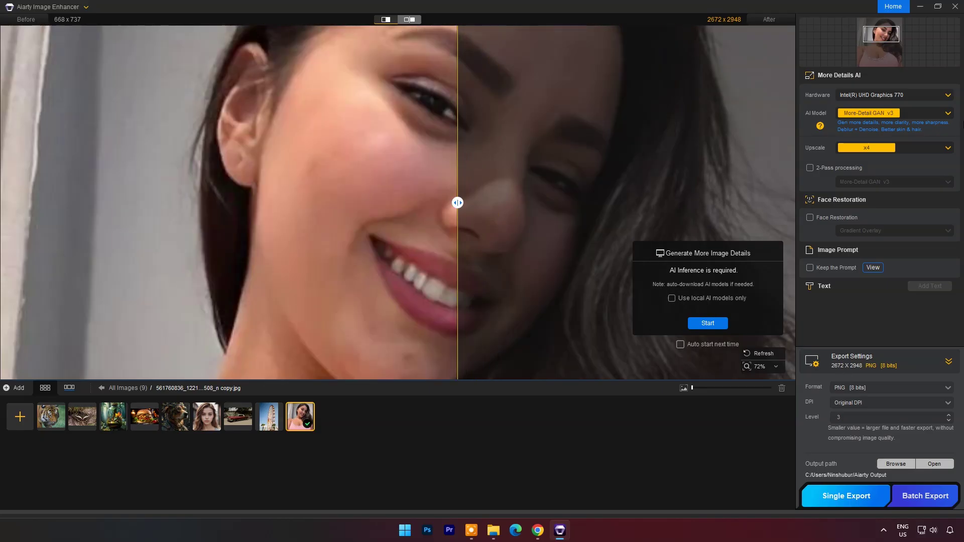
{"action": "left_click", "coordinate": [946, 114]}
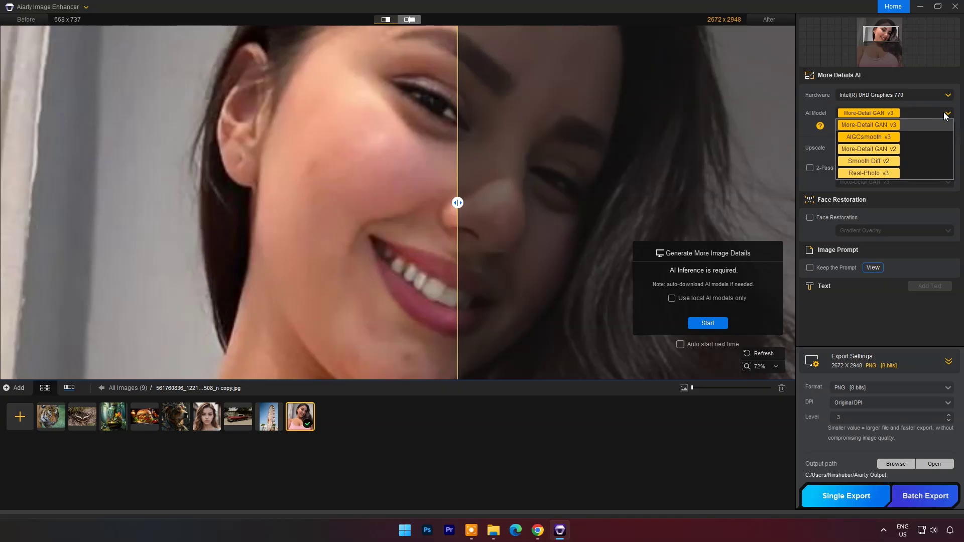
{"action": "left_click", "coordinate": [946, 114]}
{"action": "left_click", "coordinate": [948, 148]}
{"action": "left_click", "coordinate": [879, 173]}
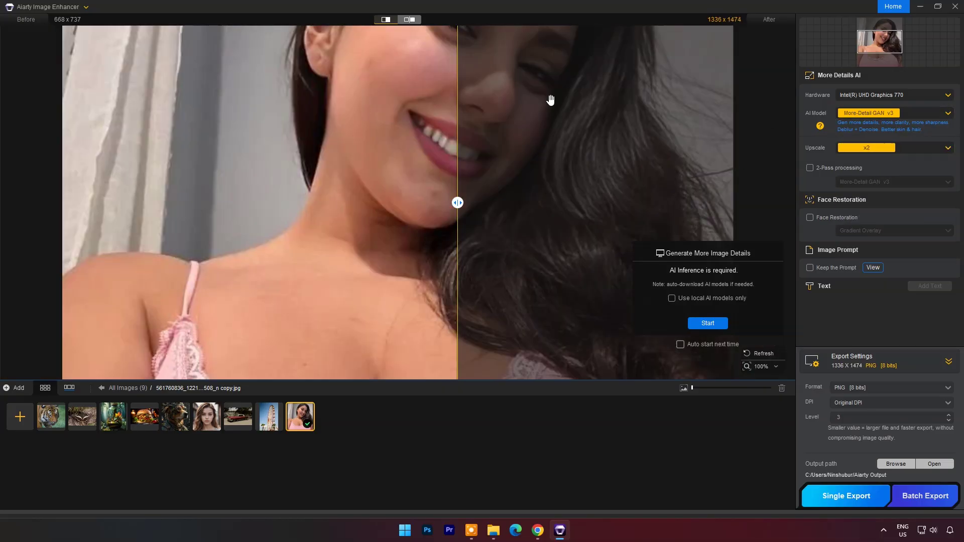
Enable Face Restoration with Gradient Overlay and start enhancing the portrait to 1336 × 1474
{"action": "scroll", "coordinate": [553, 327], "scroll_direction": "up", "scroll_amount": 5}
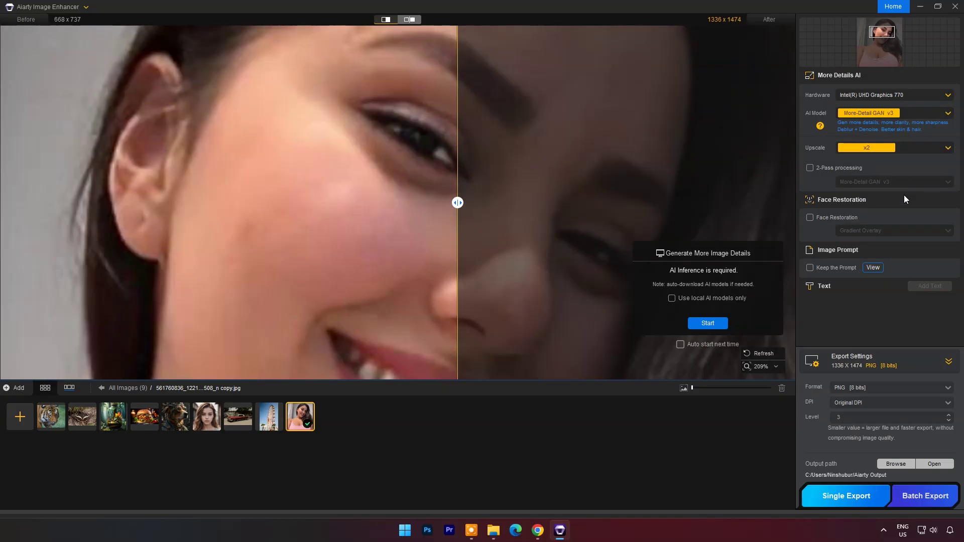
{"action": "left_click", "coordinate": [809, 218]}
{"action": "left_click", "coordinate": [900, 231]}
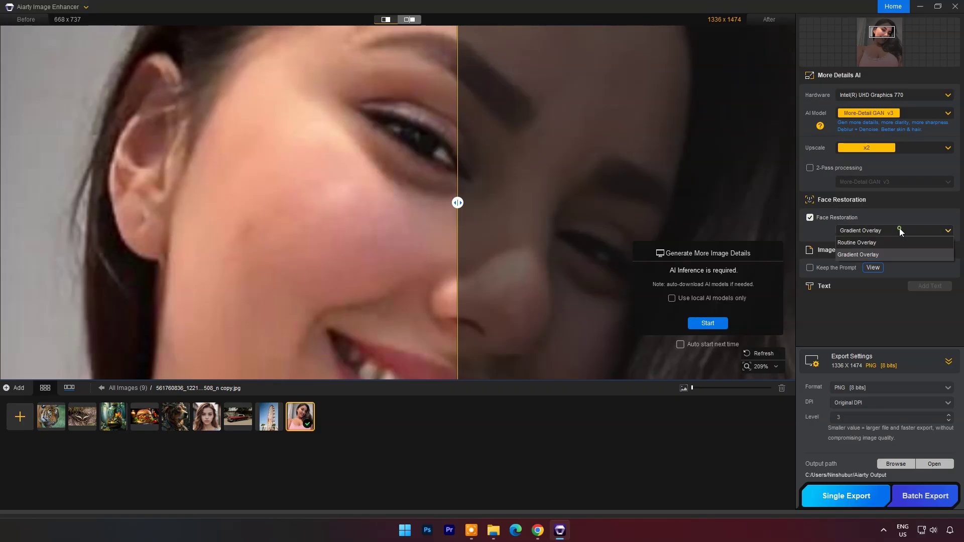
{"action": "left_click", "coordinate": [875, 255]}
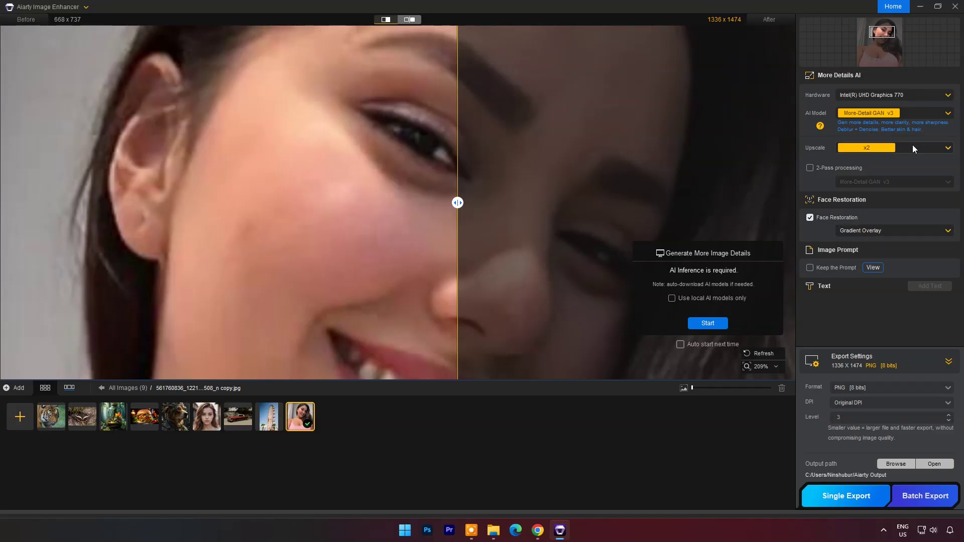
{"action": "left_click", "coordinate": [704, 323]}
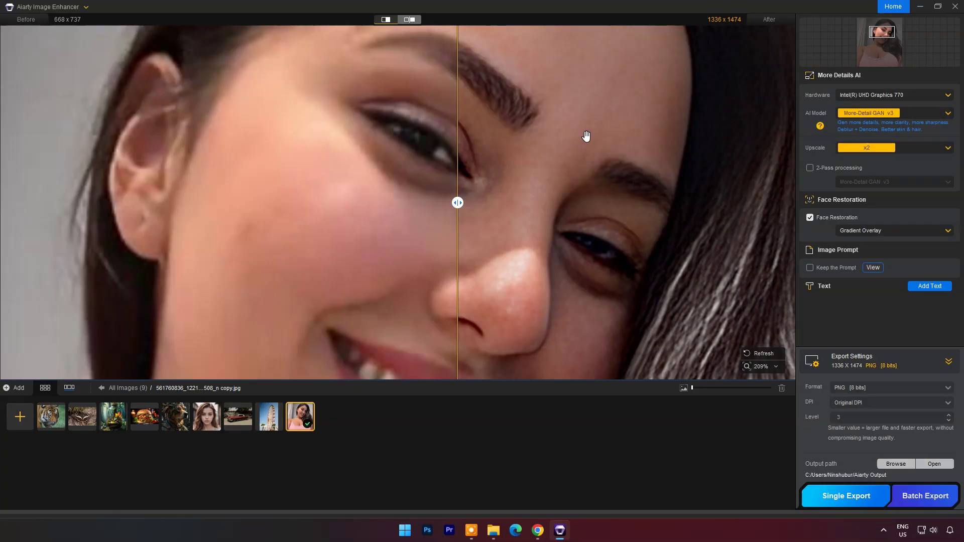
{"action": "left_click_drag", "start_coordinate": [586, 136], "coordinate": [551, 185]}
{"action": "left_click_drag", "start_coordinate": [458, 201], "coordinate": [353, 202]}
{"action": "scroll", "coordinate": [521, 168], "scroll_direction": "down", "scroll_amount": 3}
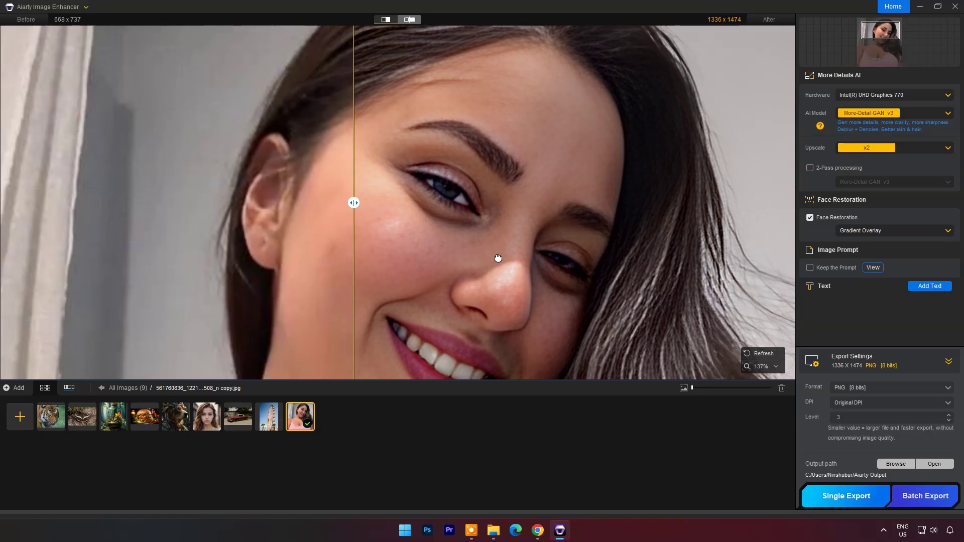
{"action": "left_click_drag", "start_coordinate": [497, 260], "coordinate": [479, 147]}
{"action": "left_click_drag", "start_coordinate": [354, 202], "coordinate": [412, 202]}
{"action": "key", "text": "ctrl+plus"}
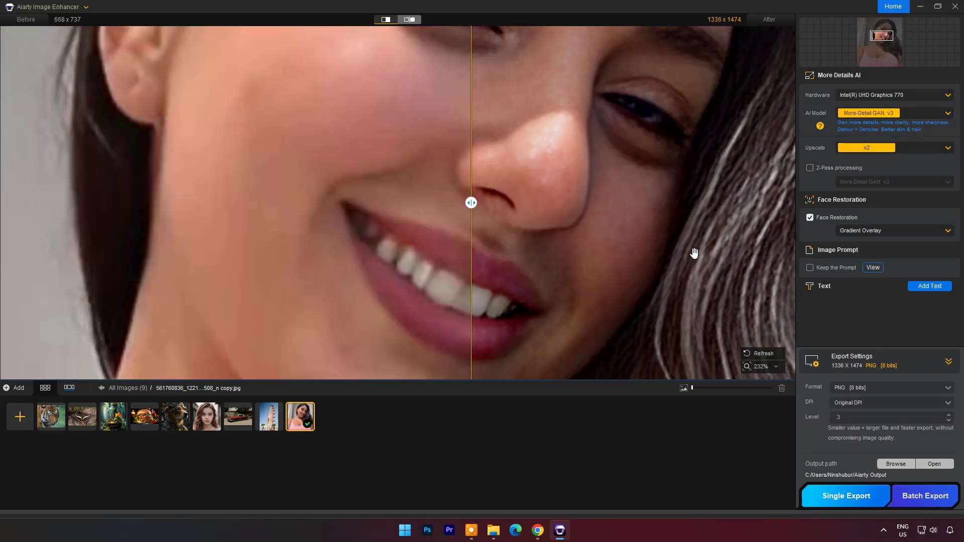
{"action": "scroll", "coordinate": [693, 253], "scroll_direction": "up", "scroll_amount": 5}
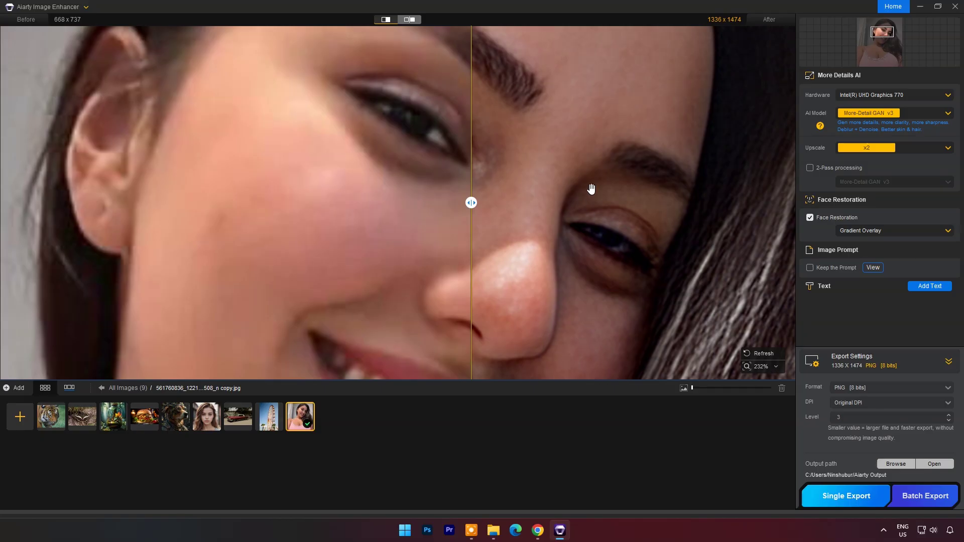
Export the enhanced portrait as a 1336 × 1474 PNG and inspect the face zoomed in Photos
{"action": "left_click", "coordinate": [841, 499]}
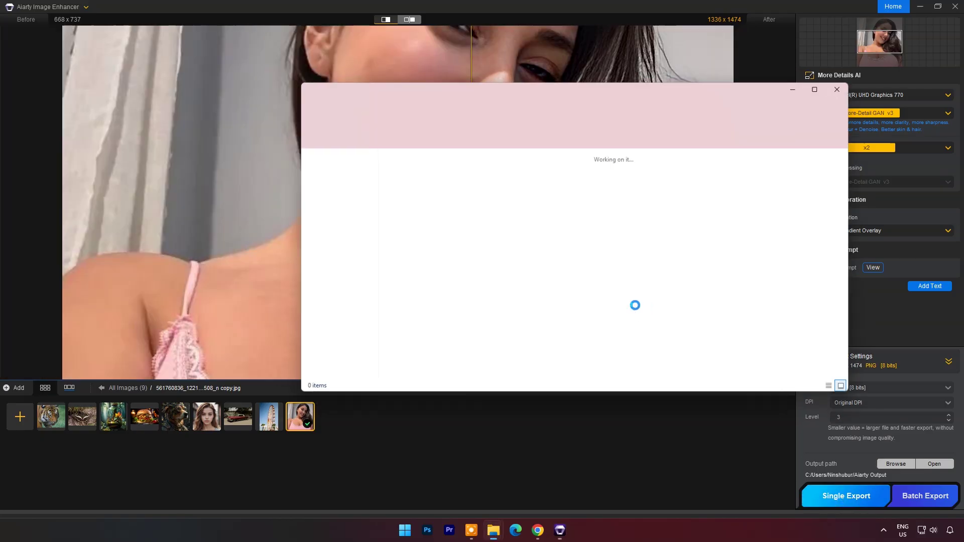
{"action": "double_click", "coordinate": [422, 184]}
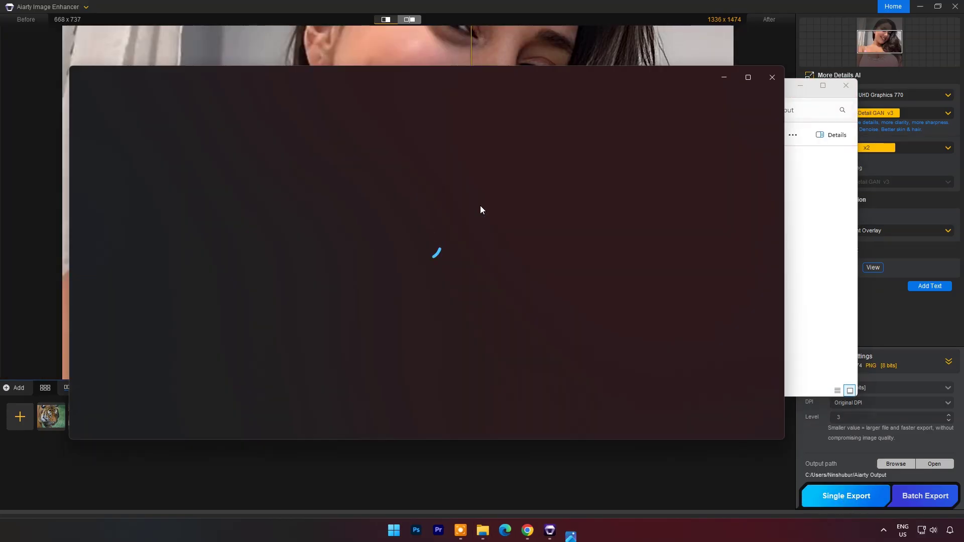
{"action": "scroll", "coordinate": [470, 198], "scroll_direction": "up", "scroll_amount": 3}
{"action": "scroll", "coordinate": [471, 201], "scroll_direction": "up", "scroll_amount": 1}
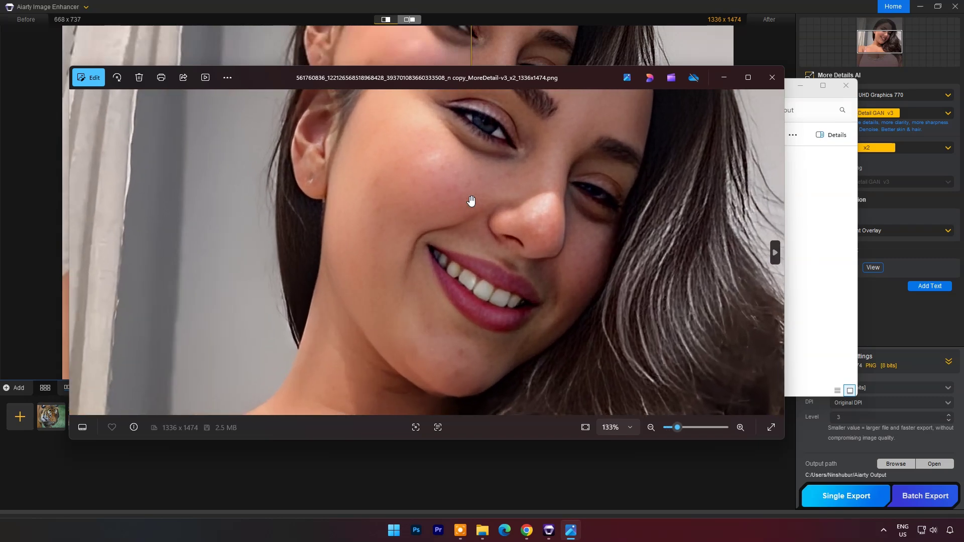
{"action": "left_click_drag", "start_coordinate": [471, 201], "coordinate": [444, 182]}
{"action": "scroll", "coordinate": [444, 182], "scroll_direction": "up", "scroll_amount": 1}
{"action": "scroll", "coordinate": [443, 191], "scroll_direction": "down", "scroll_amount": 4}
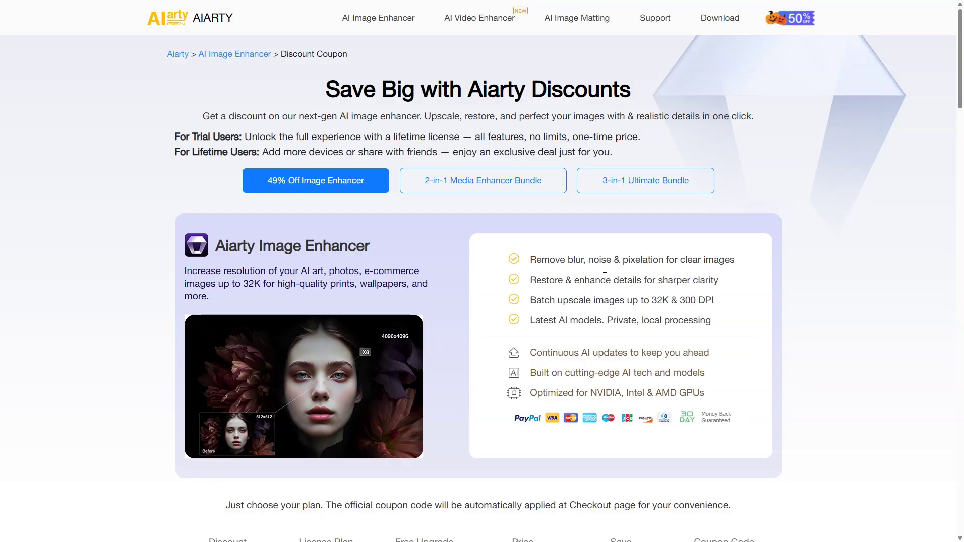
{"action": "scroll", "coordinate": [605, 280], "scroll_direction": "down", "scroll_amount": 7}
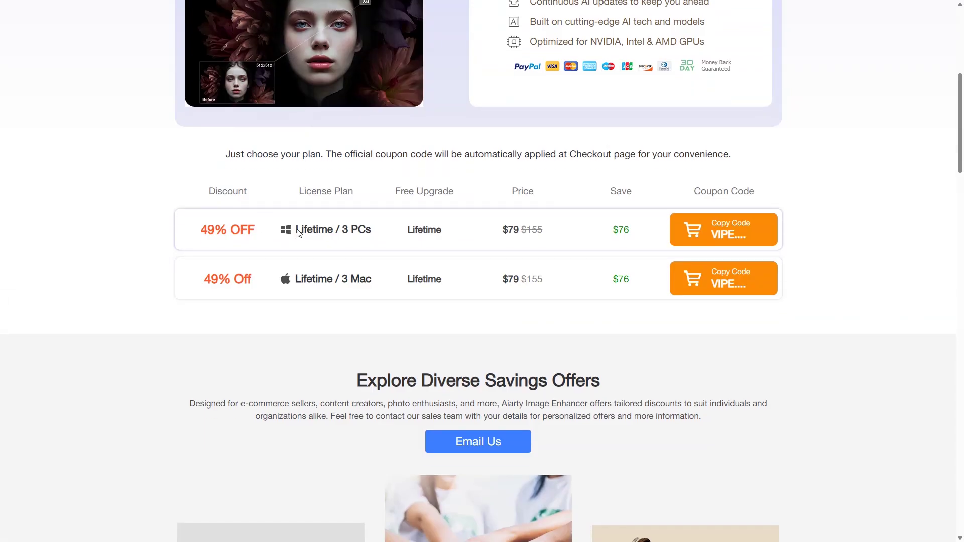